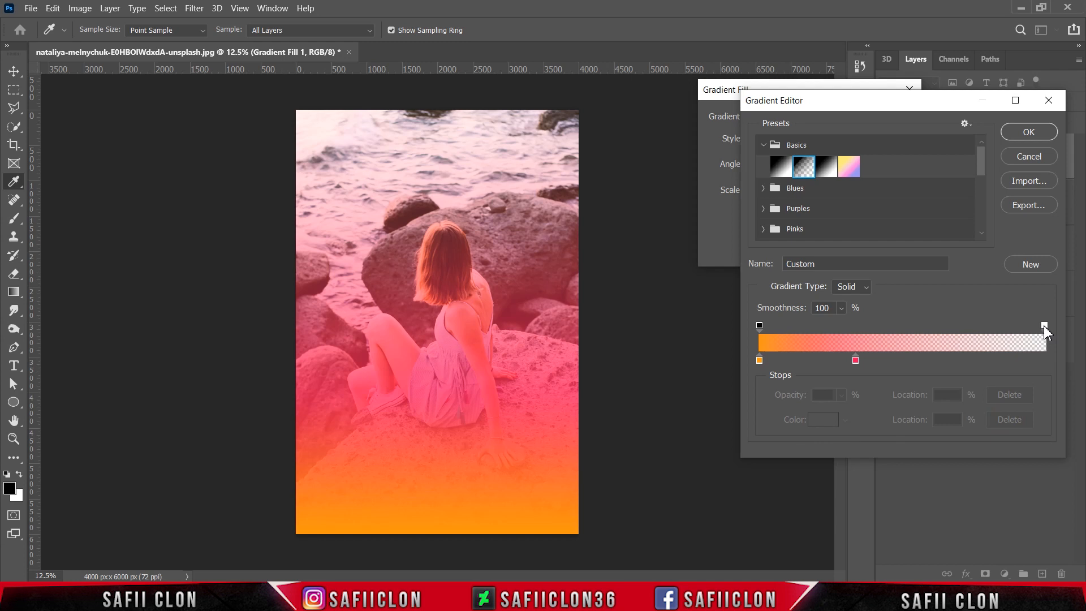
- Move the gradient's transparent opacity stop to the 59% location and keep the fill style Linear
drag(1044, 325, 927, 327)
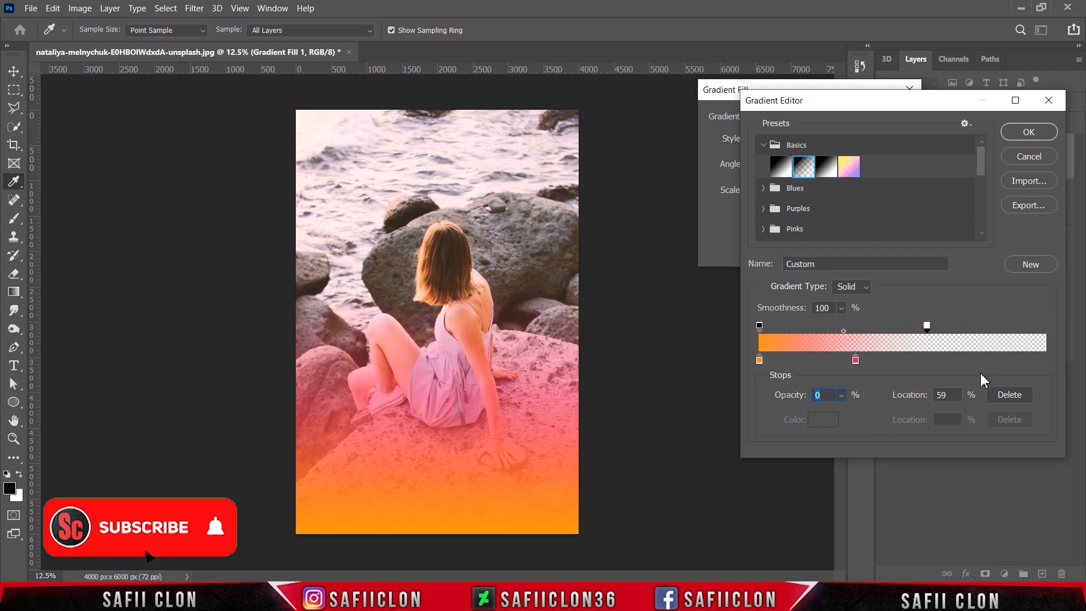
click(1025, 130)
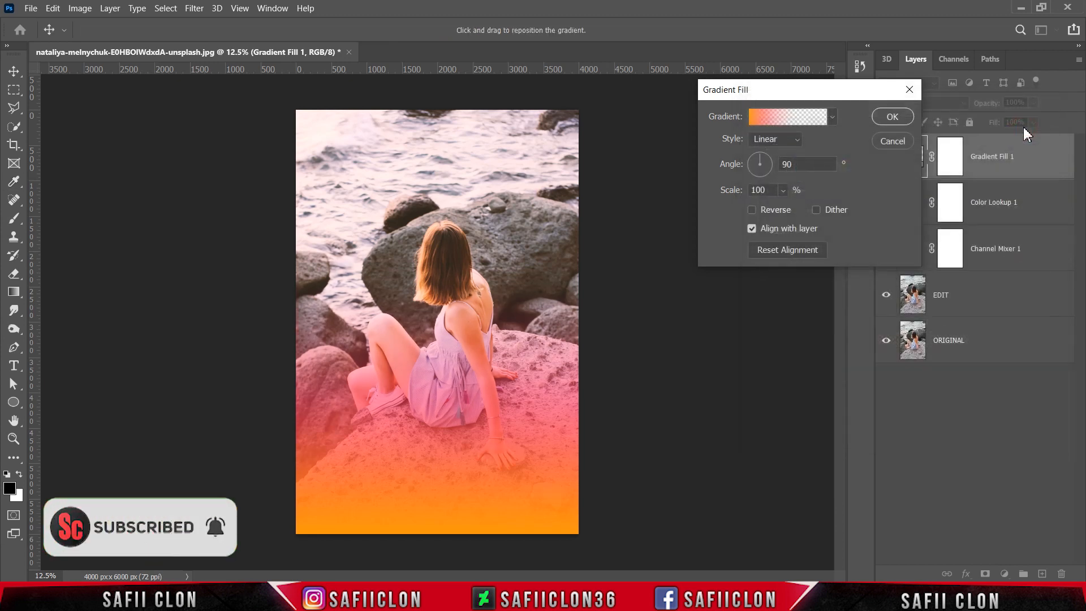
click(768, 141)
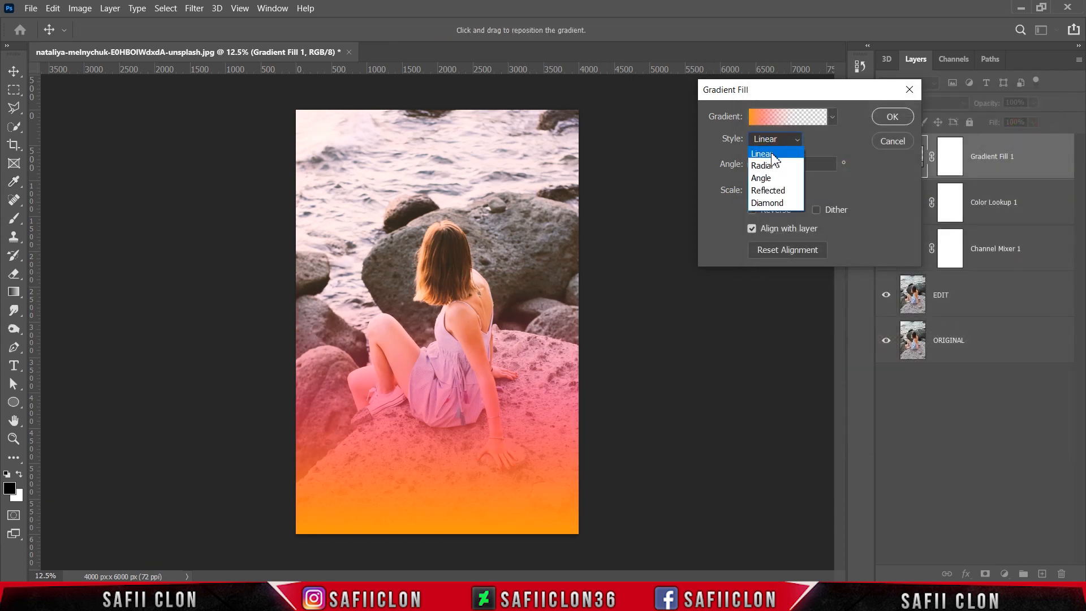
click(774, 159)
- Set the gradient fill's angle to -11.92° and shift the gradient slightly inward from the photo's left edge
mouse_move(772, 163)
mouse_down()
mouse_move(748, 169)
mouse_move(769, 180)
mouse_up()
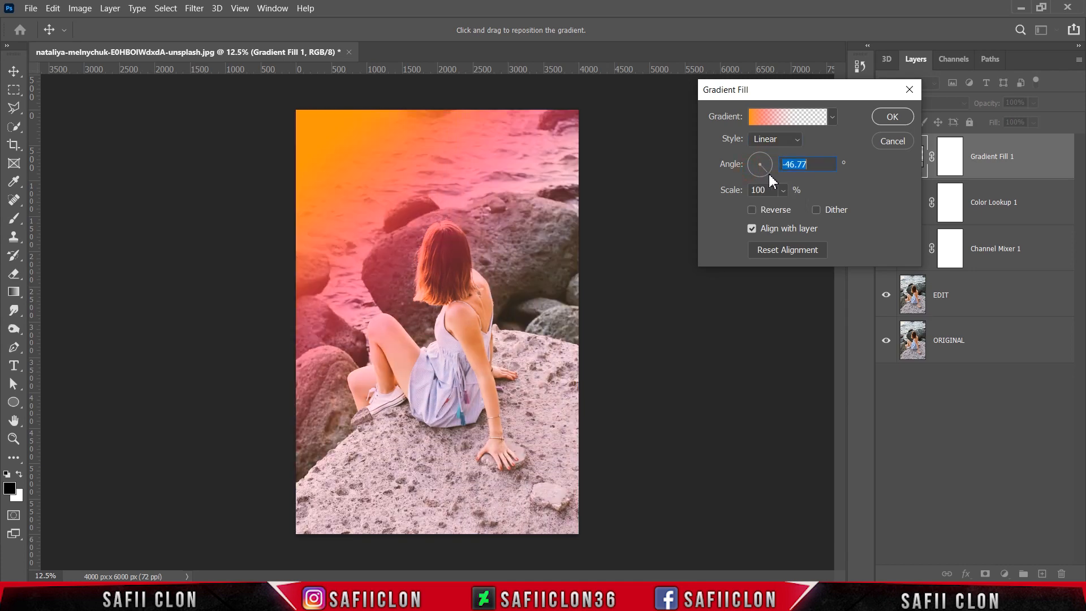
click(770, 171)
click(774, 171)
click(771, 165)
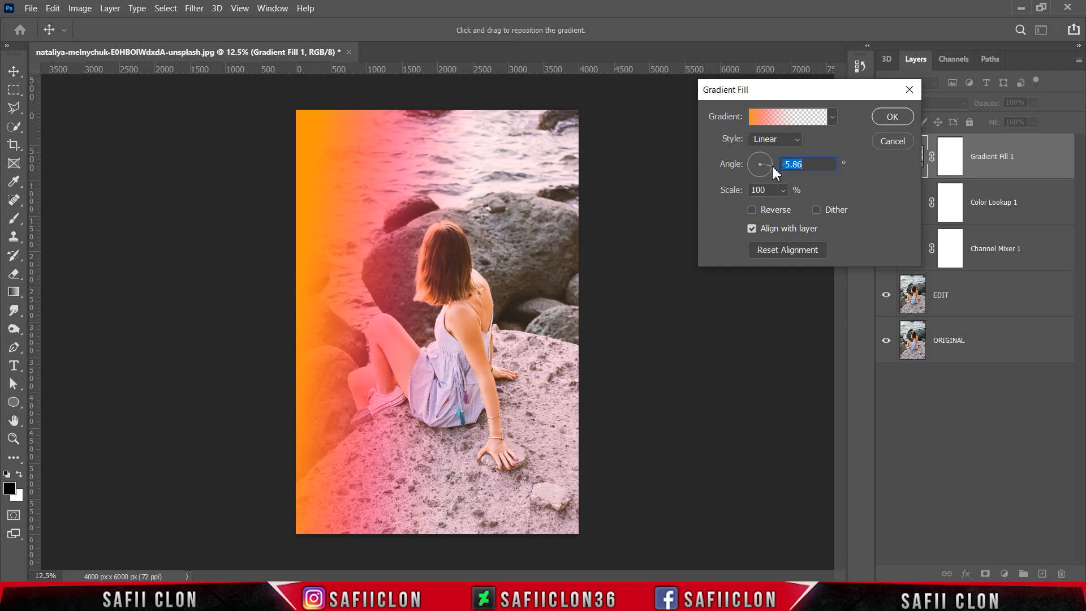
click(772, 167)
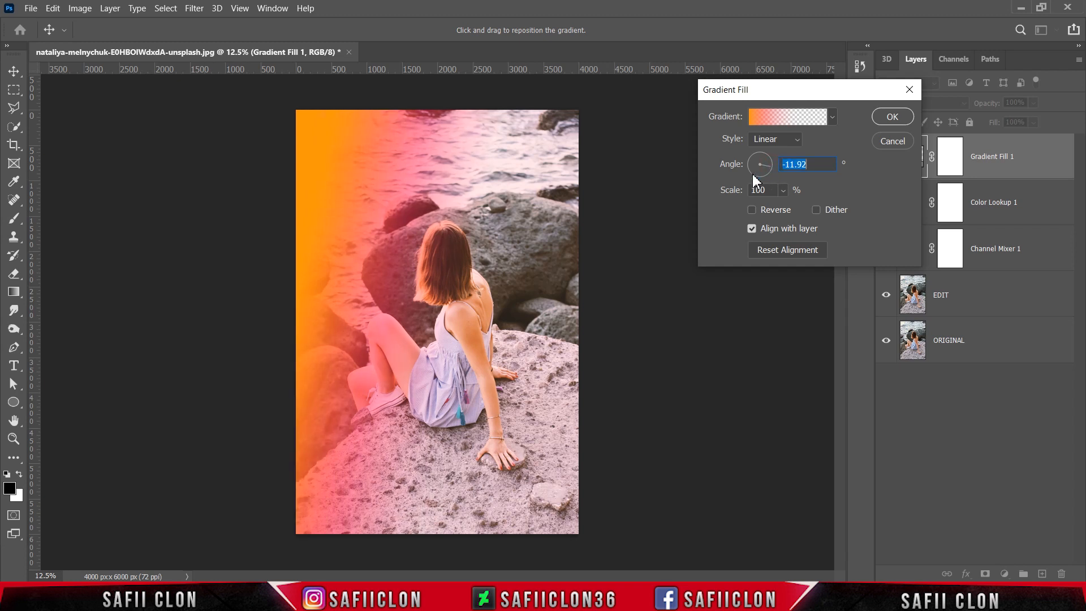
drag(348, 264, 374, 276)
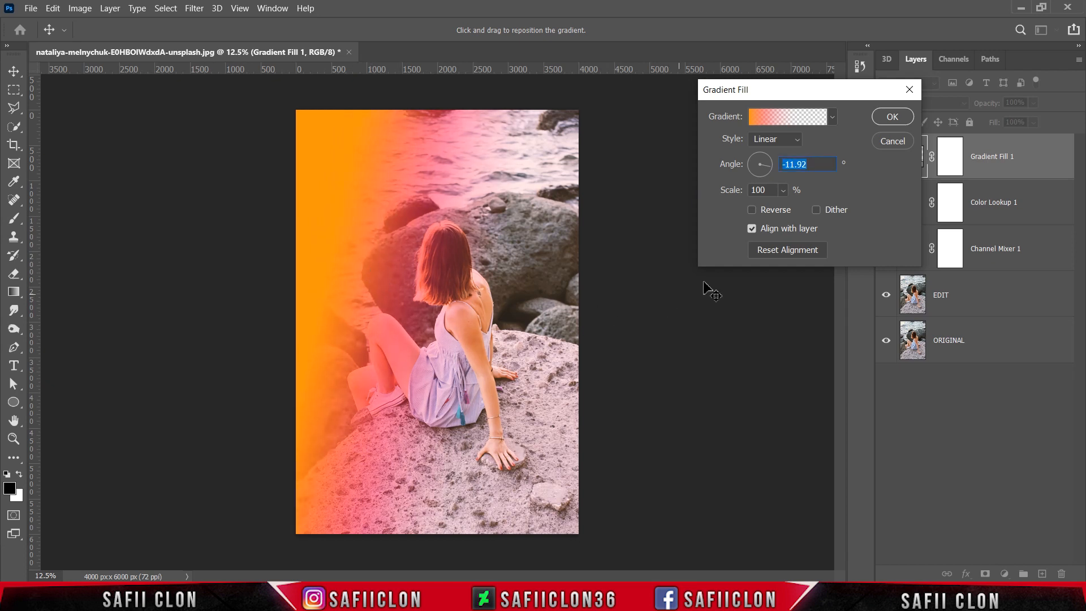
click(891, 116)
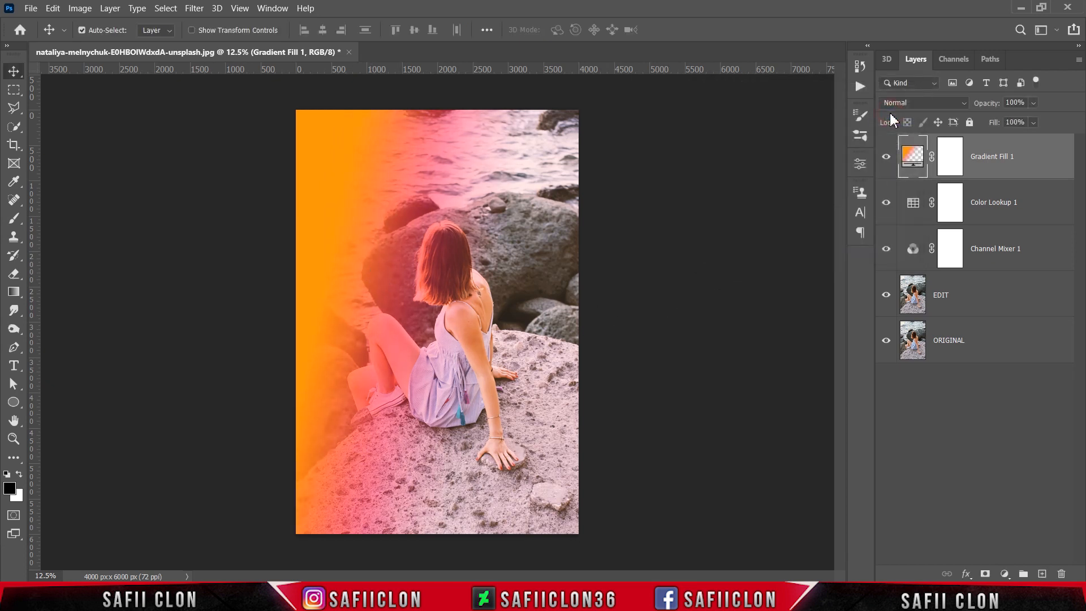
- Set the Gradient Fill 1 layer's blend mode to Screen and compare the image with and without it
click(922, 102)
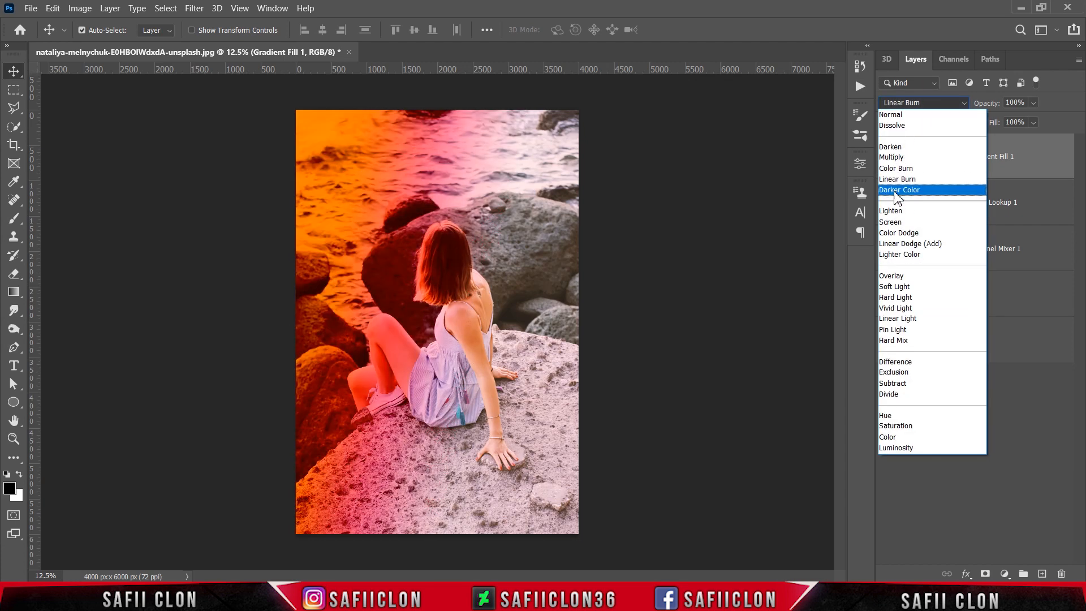
click(903, 223)
click(886, 158)
click(886, 158)
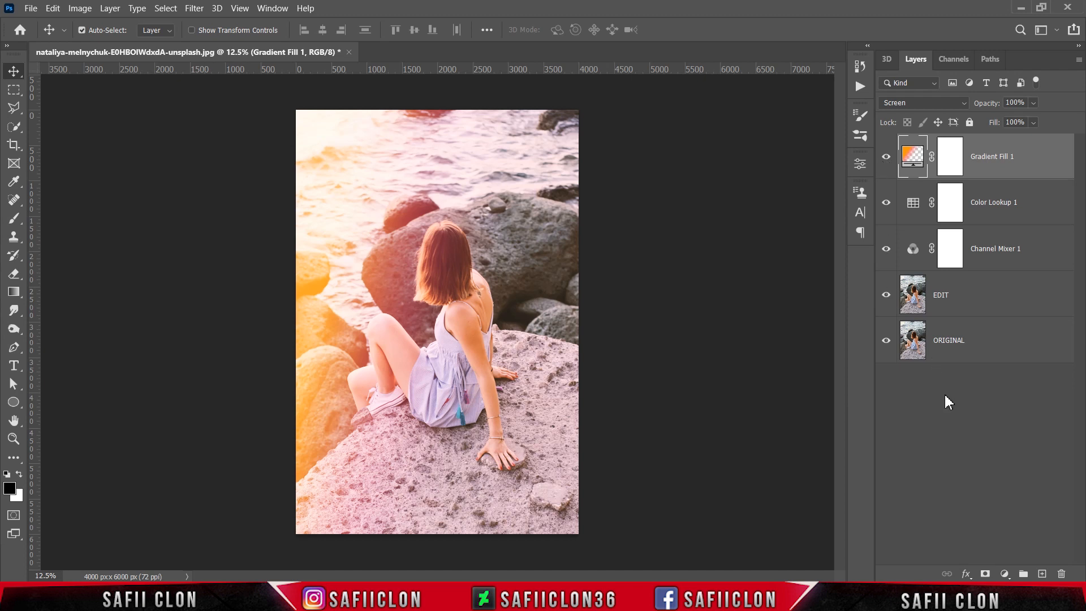
- Add a new layer above the gradient fill and fill it with 50% Gray in Normal mode at 100% opacity
click(1044, 574)
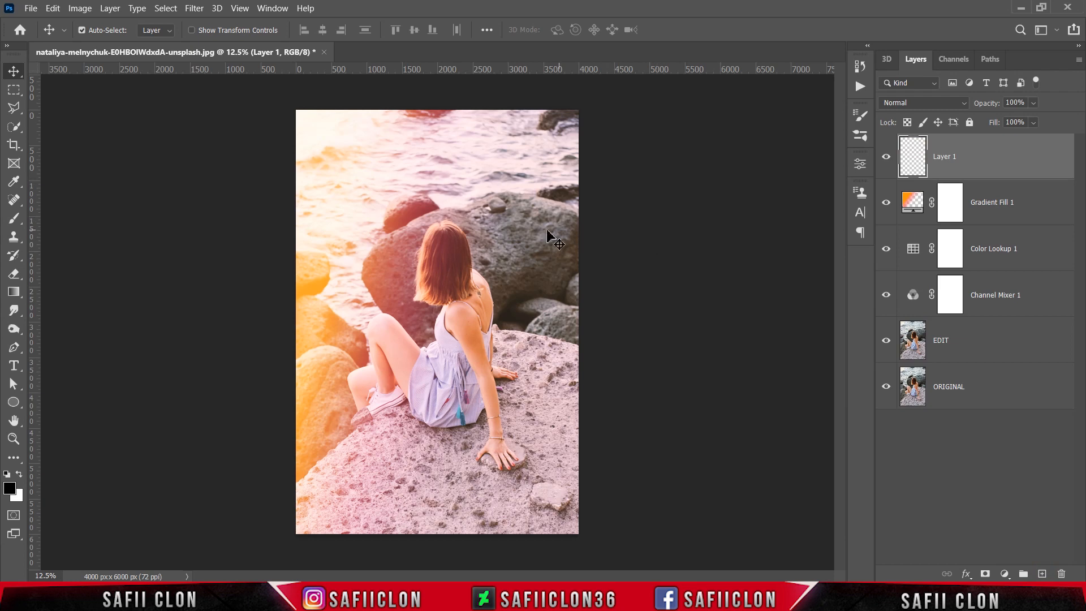
click(53, 8)
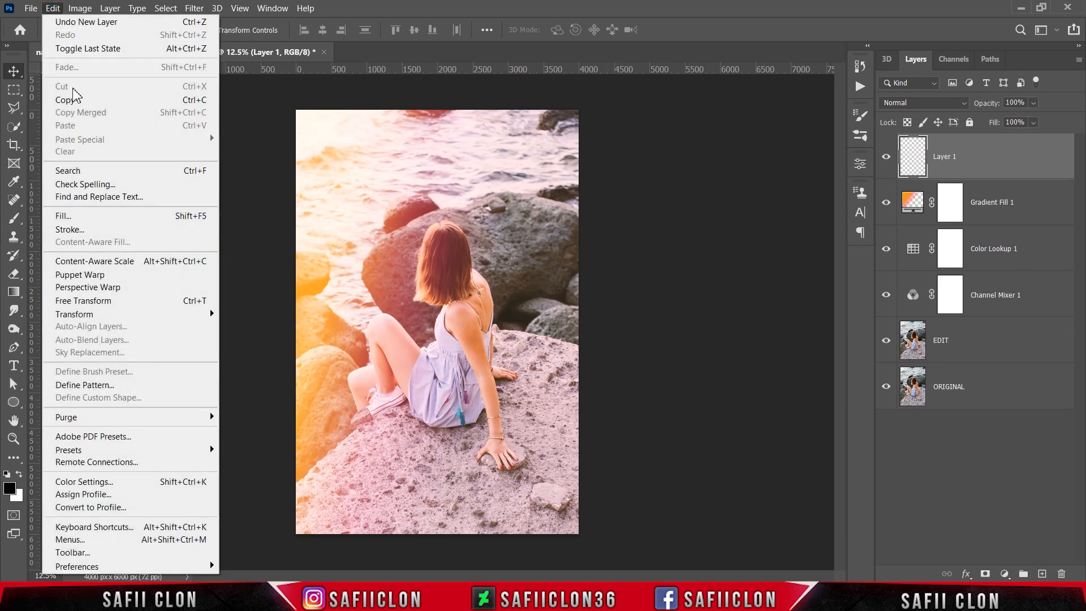
click(89, 216)
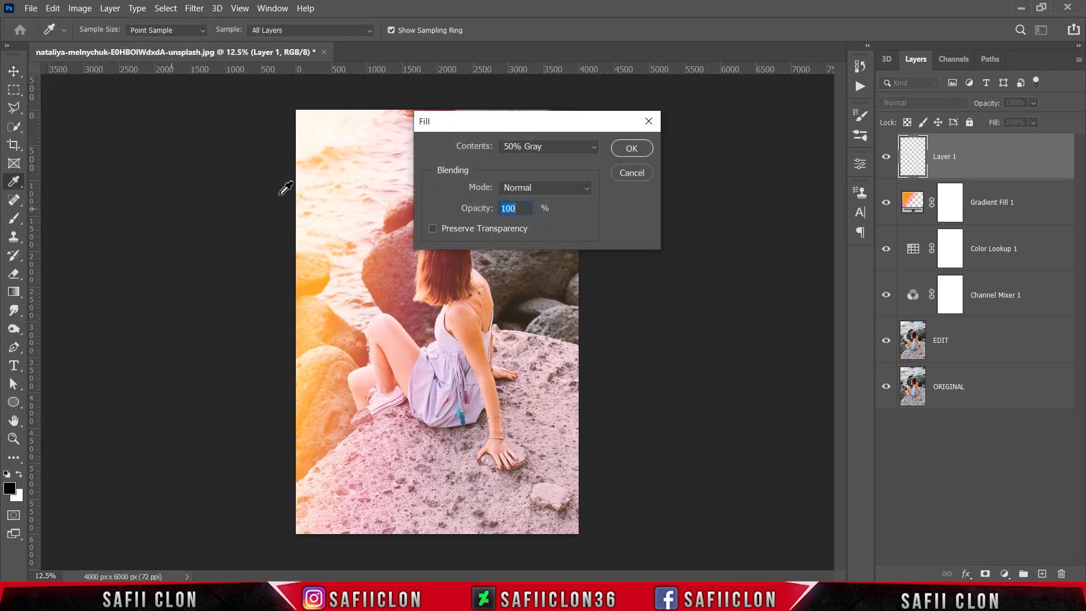
click(540, 147)
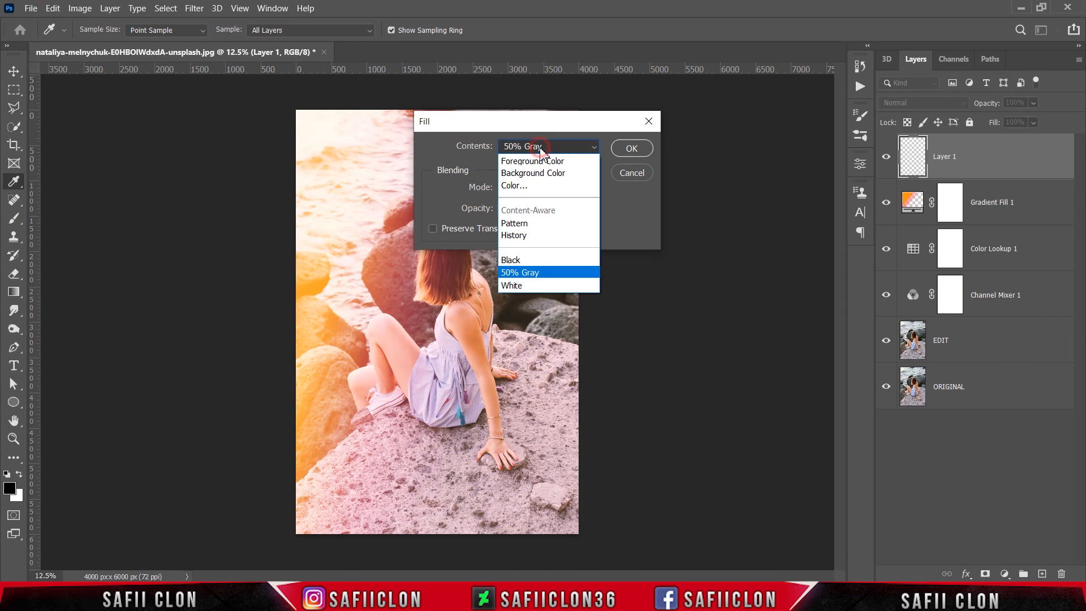
click(521, 272)
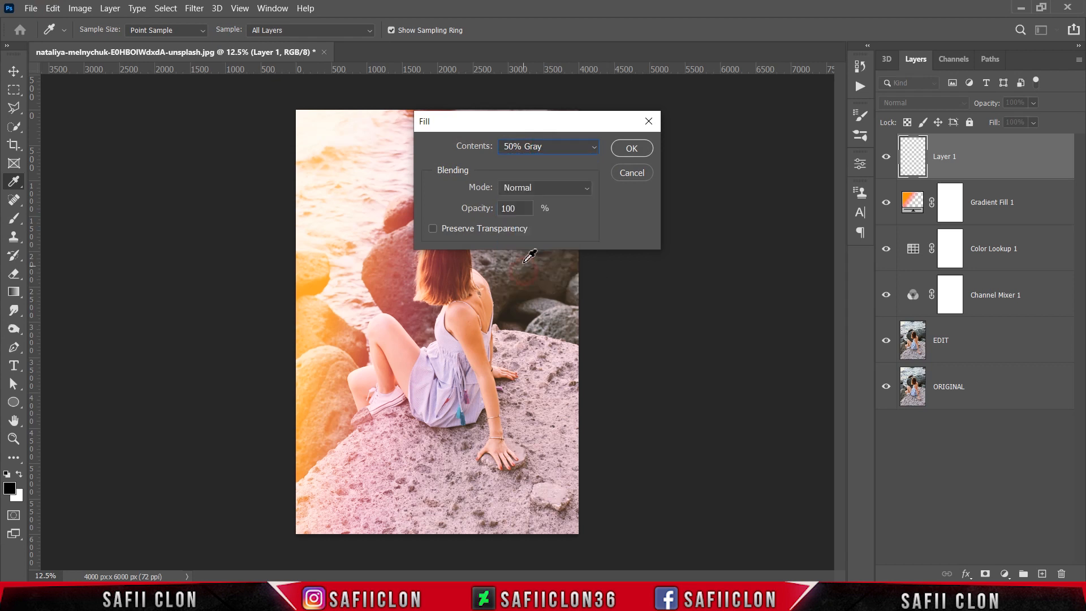
click(631, 148)
key(v)
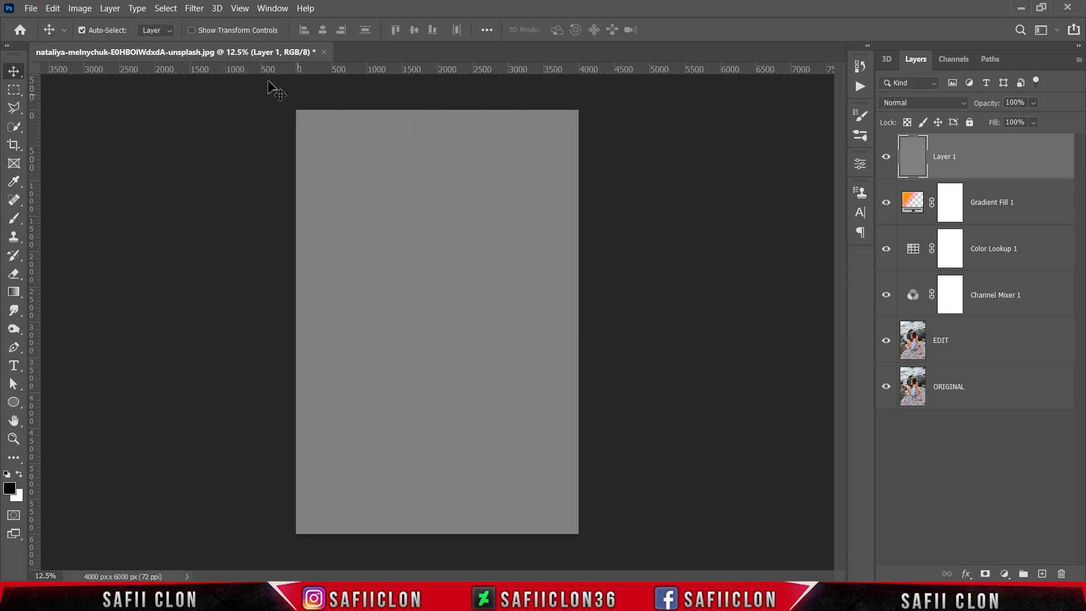
- Apply Add Noise to the gray layer with an amount of 99.43%, Gaussian distribution and Monochromatic on
click(194, 8)
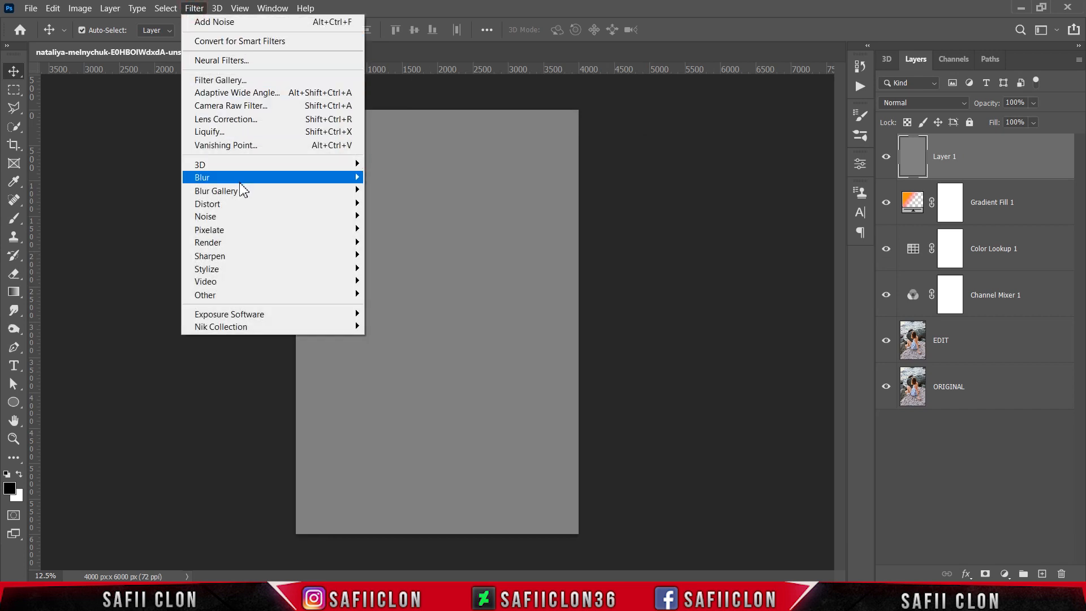
mouse_move(285, 220)
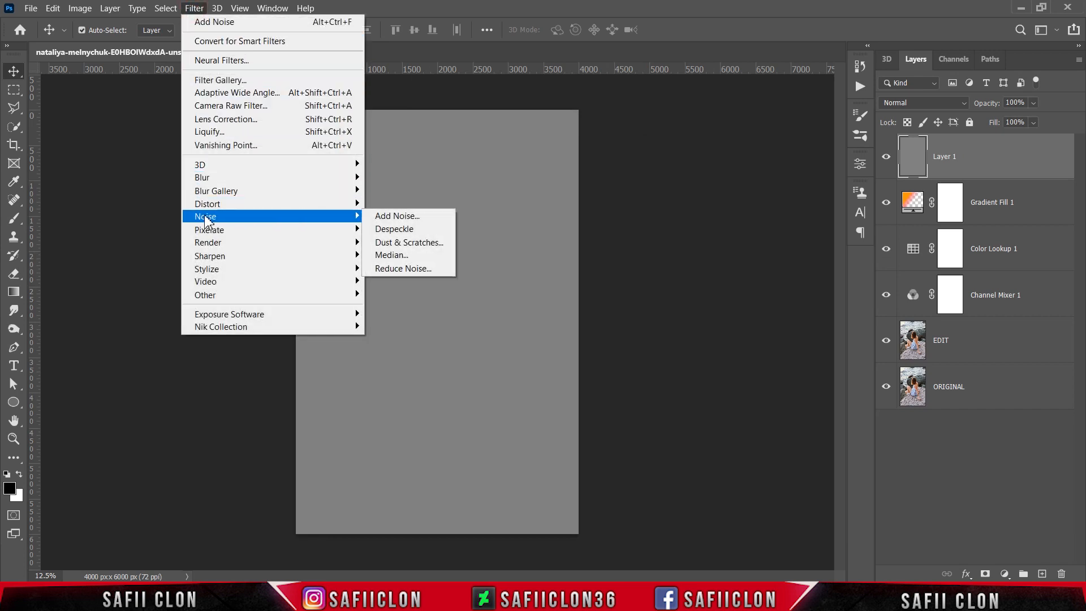
click(411, 222)
click(634, 359)
click(677, 306)
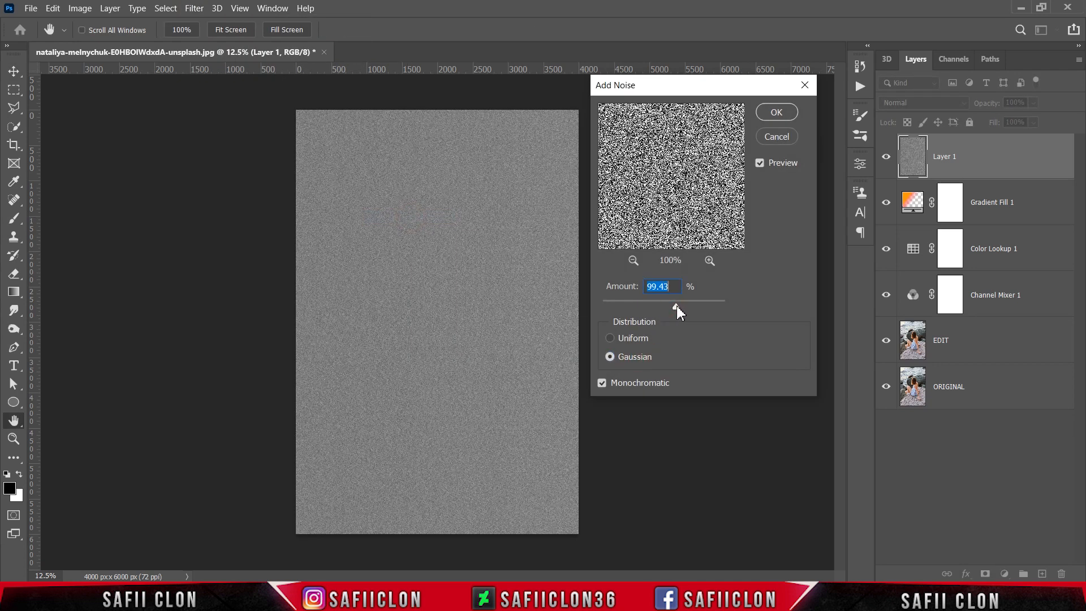
click(787, 116)
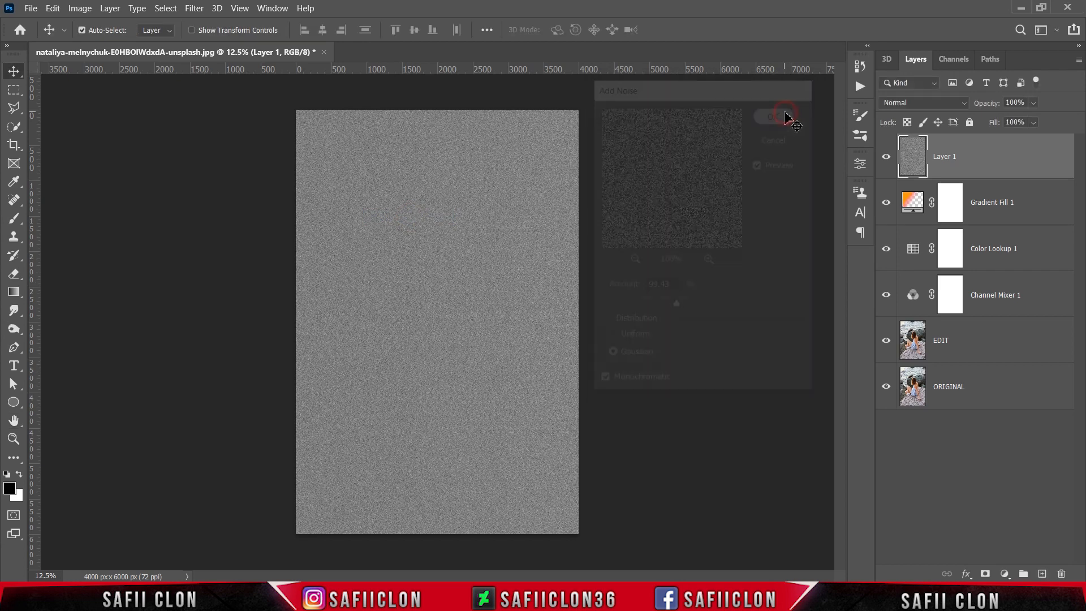
- Blend the noise layer into the photo with Overlay mode and a fill of 39%
click(938, 102)
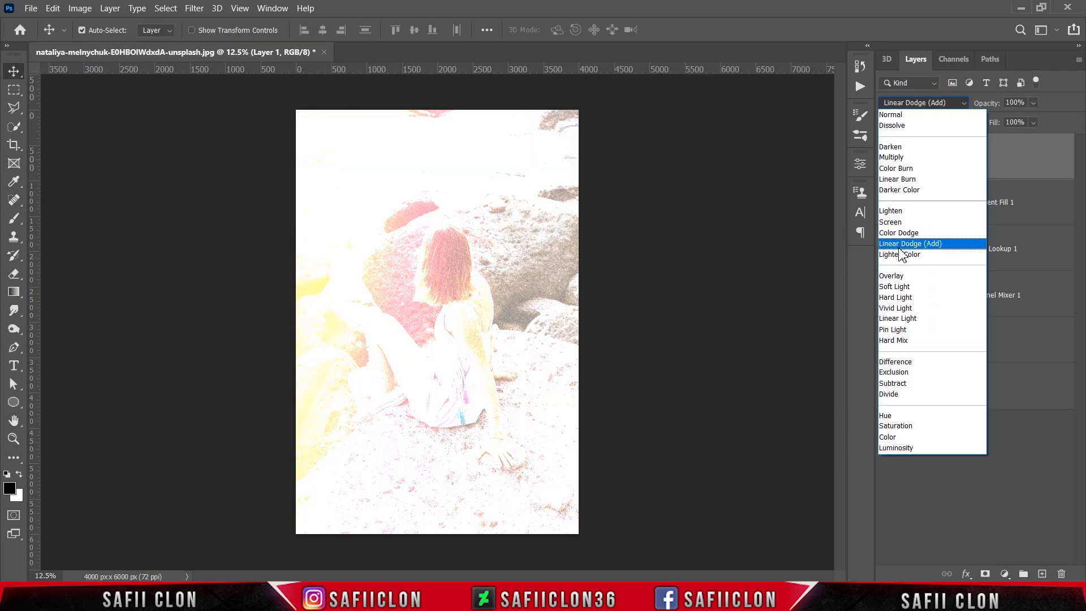
click(897, 277)
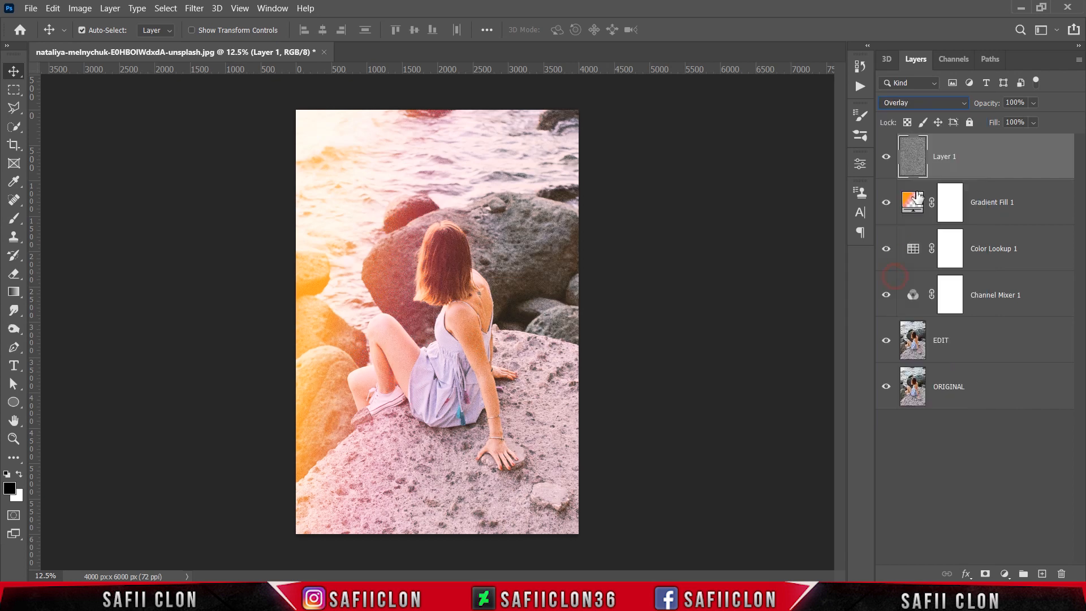
click(1035, 122)
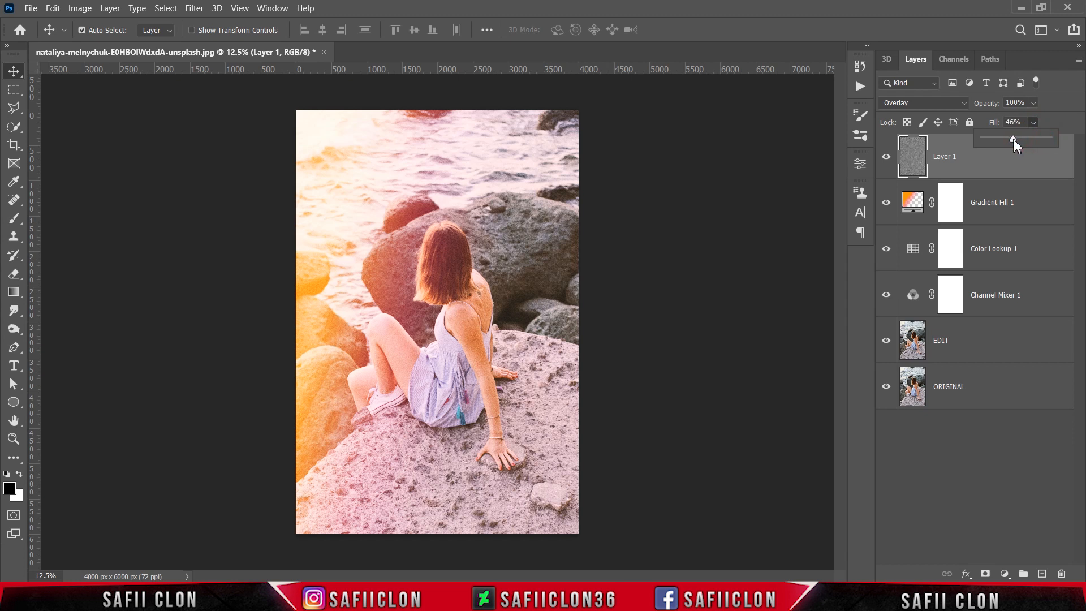
click(1021, 159)
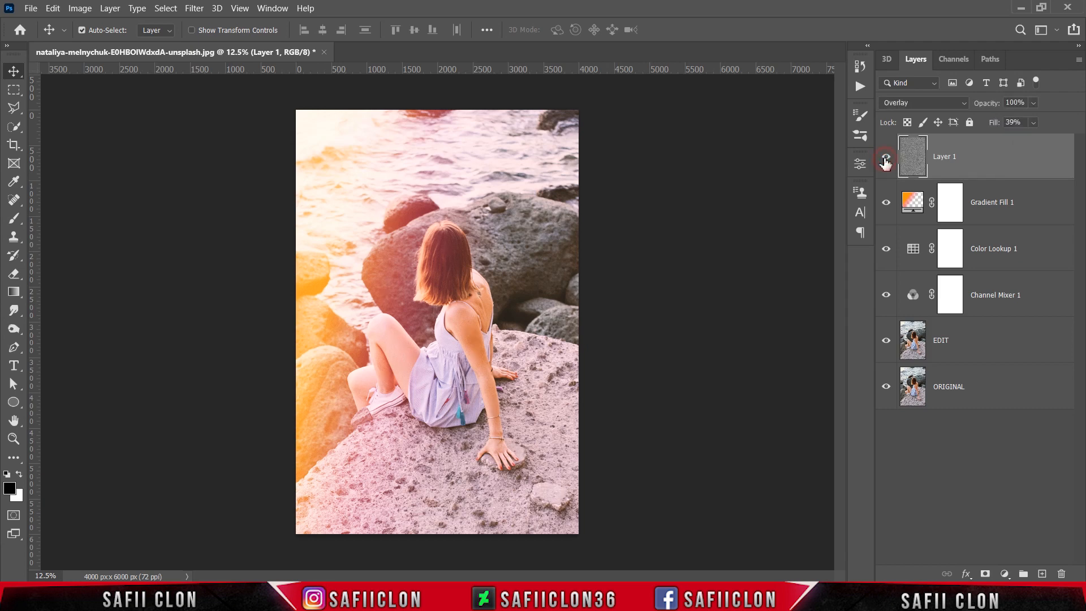
- Examine the grain up close with the noise layer on and off, and compare the gradient and color lookup layers' effects
key(ctrl+plus)
key(ctrl+plus)
key(ctrl+plus)
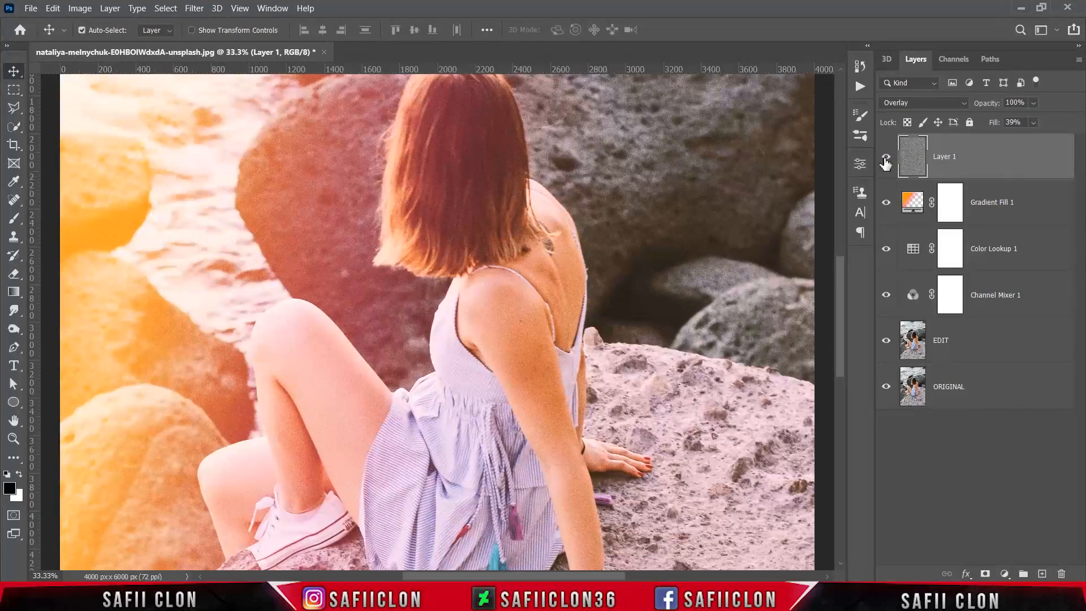
click(886, 159)
click(886, 158)
click(885, 158)
click(886, 159)
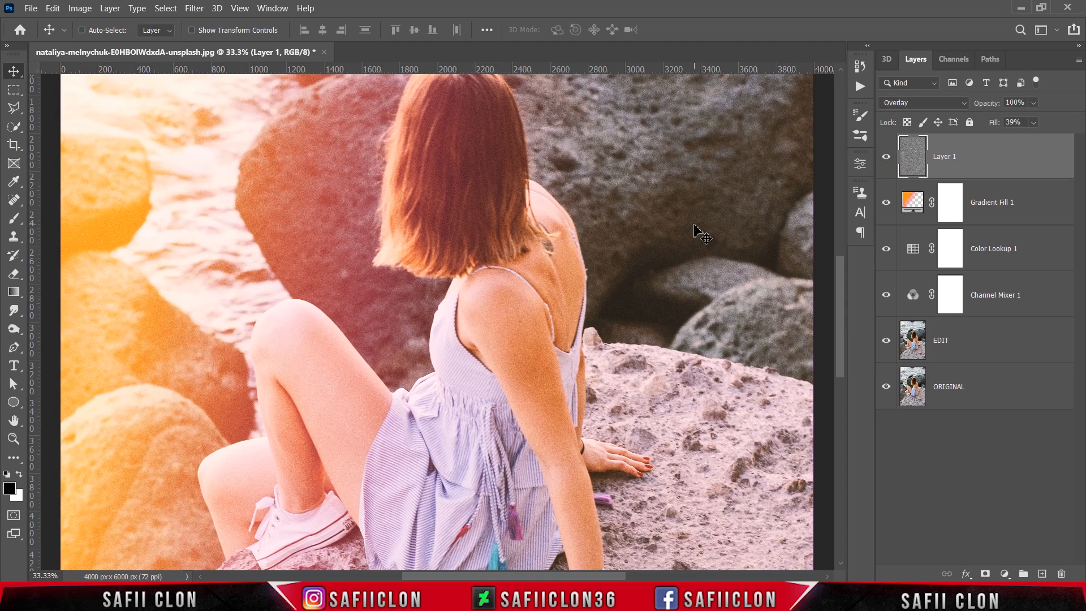
key(ctrl+minus)
key(ctrl+minus)
key(ctrl+minus)
key(ctrl+plus)
key(ctrl+minus)
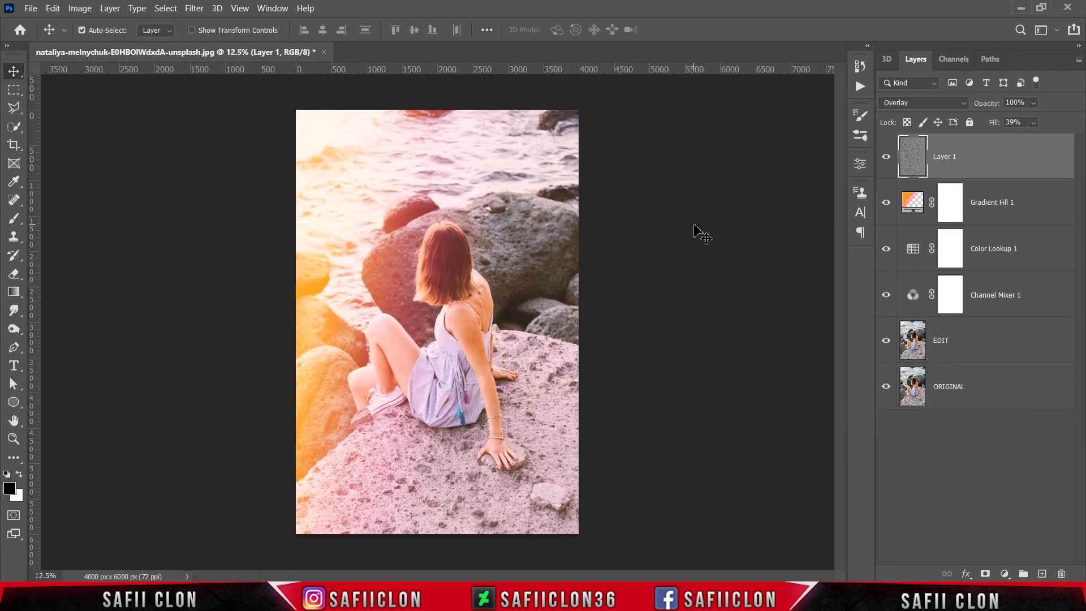
click(885, 205)
click(885, 205)
click(884, 251)
click(885, 250)
- Group the noise layer and the three adjustment layers as Light Leak, and compare the image with and without the group
shift+click(1029, 306)
right_click(992, 284)
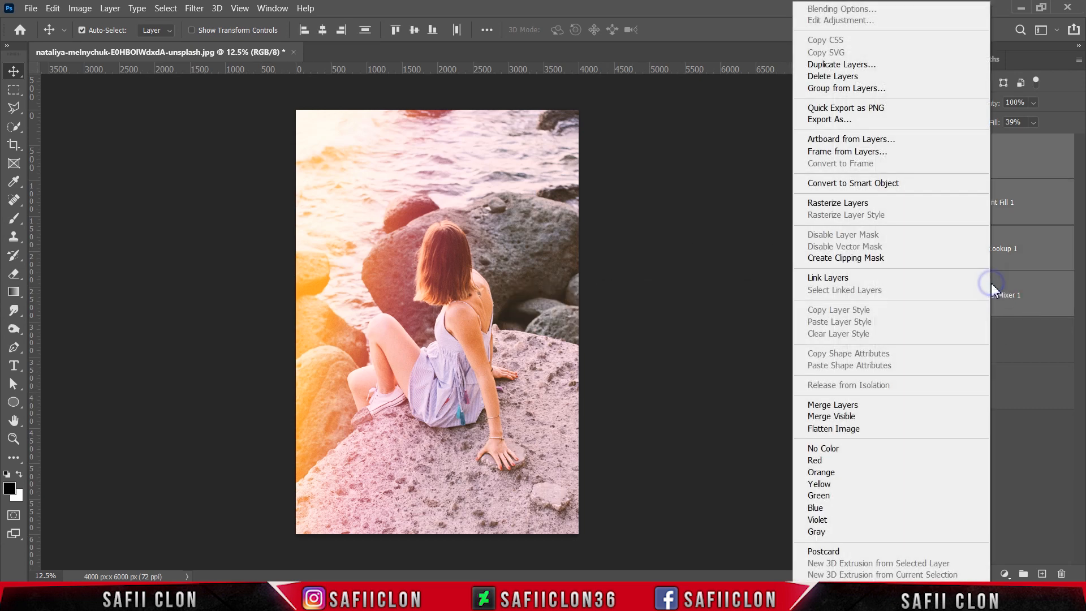
click(847, 88)
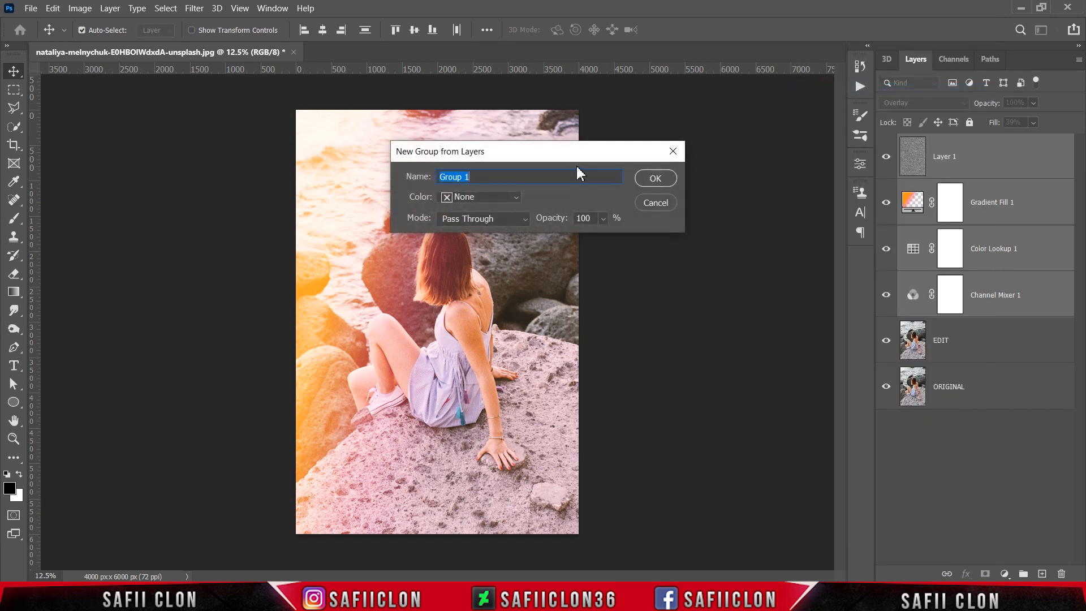
text(Light Leak)
click(654, 179)
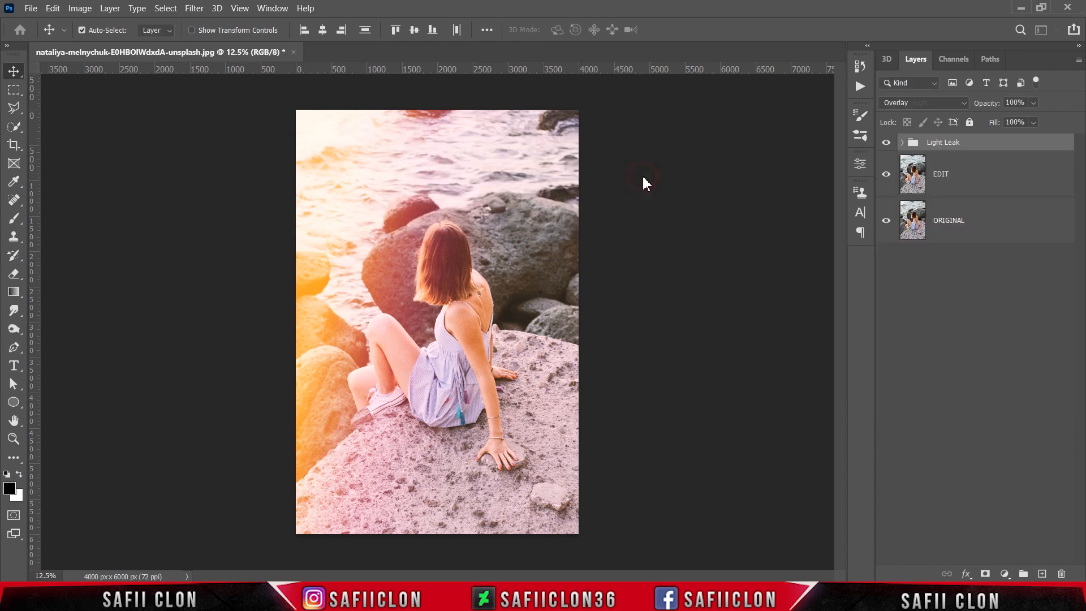
click(887, 144)
click(886, 146)
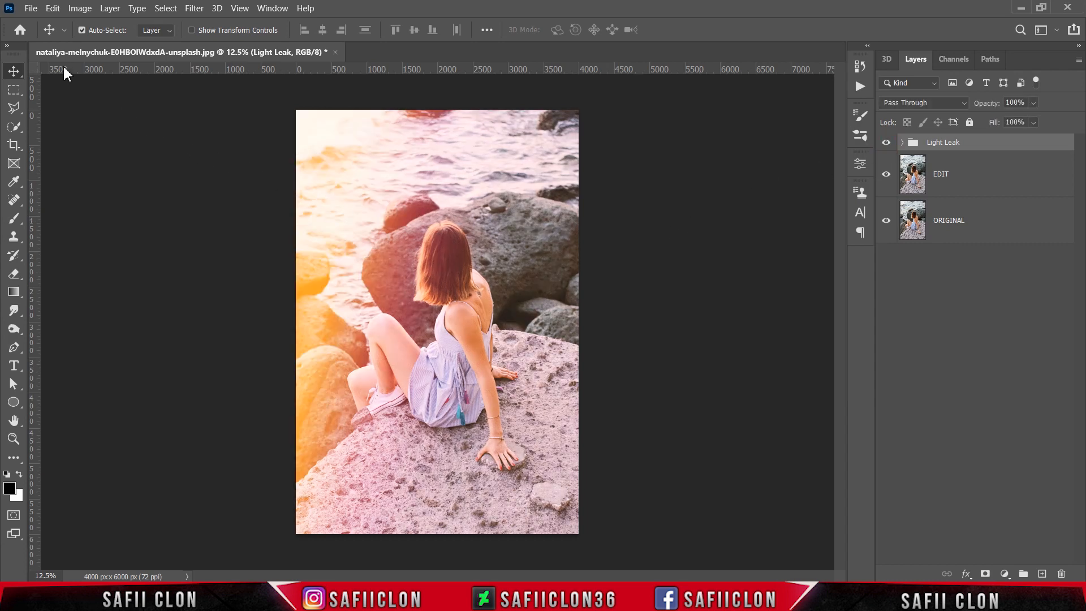
- Open the photo of the woman in a floral dress from the Light Leak folder
click(31, 8)
click(42, 34)
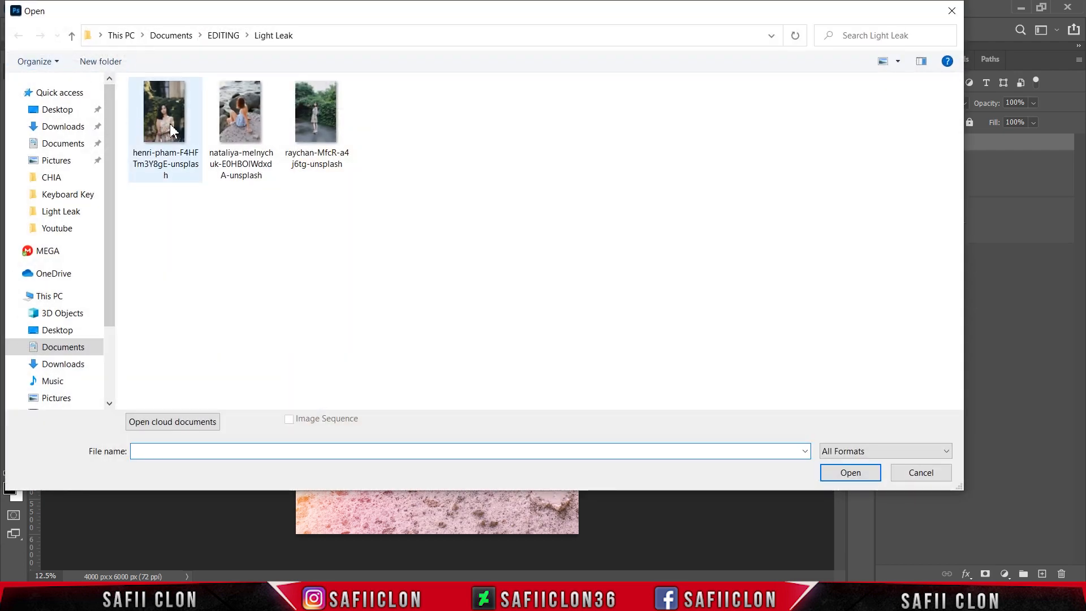
click(171, 130)
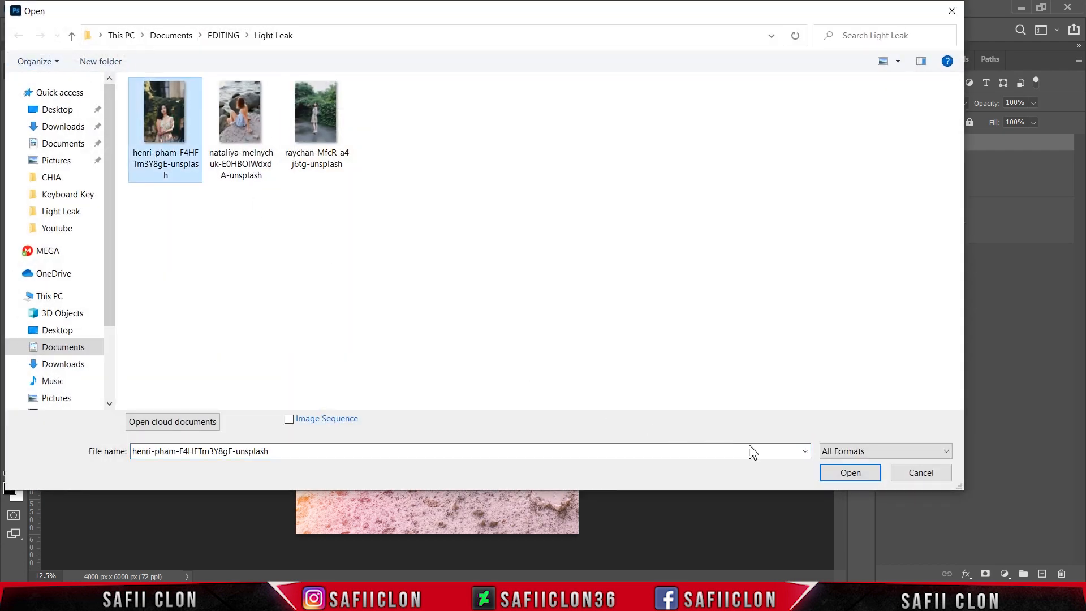
click(851, 473)
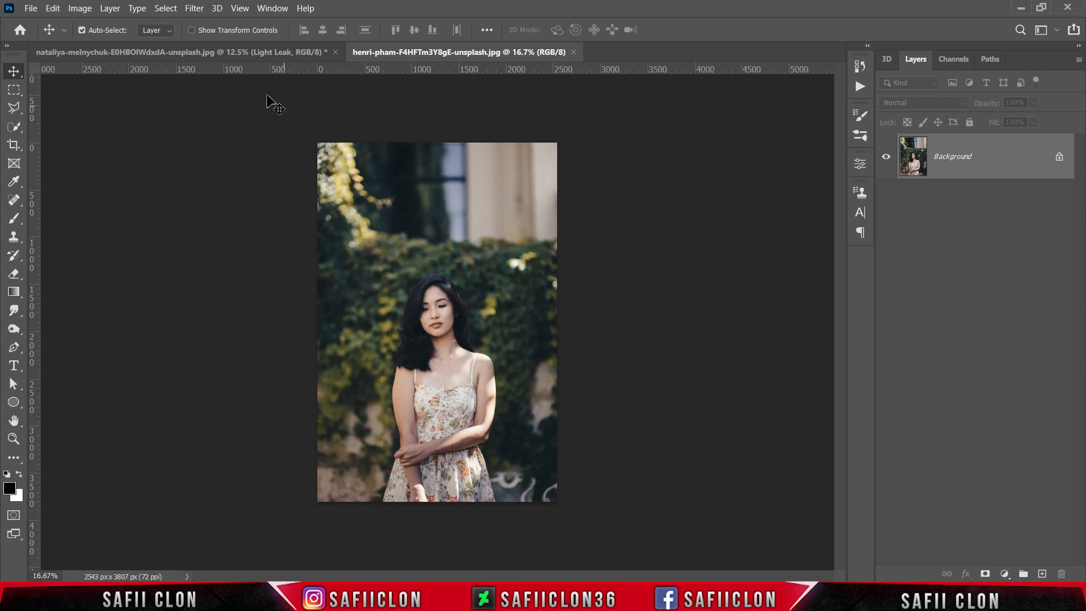
- Copy the Light Leak group from the seaside photo into the floral dress photo and expand it there
click(229, 56)
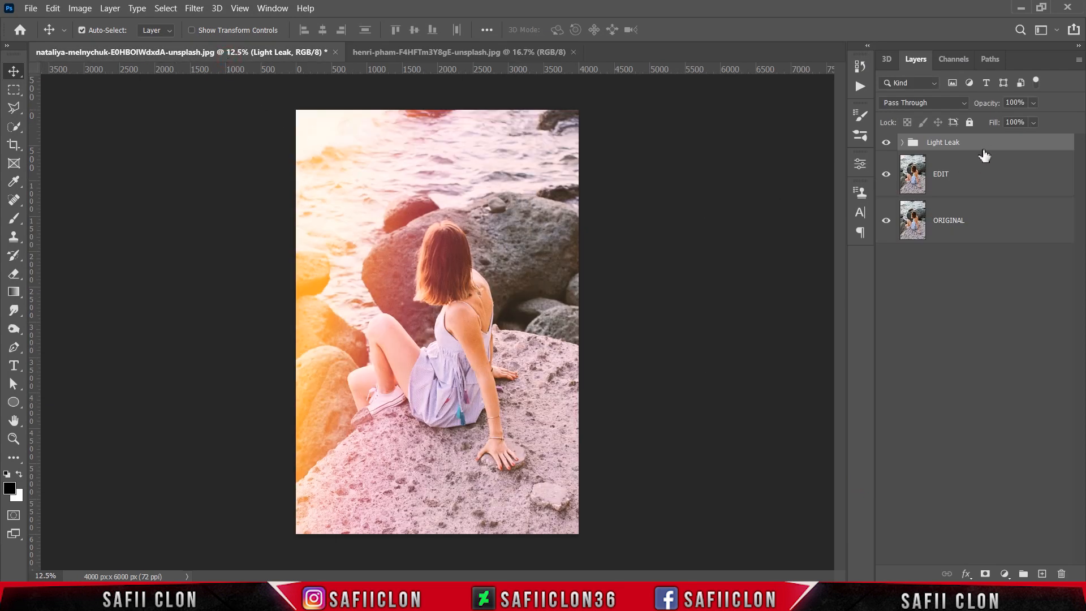
drag(990, 145, 473, 269)
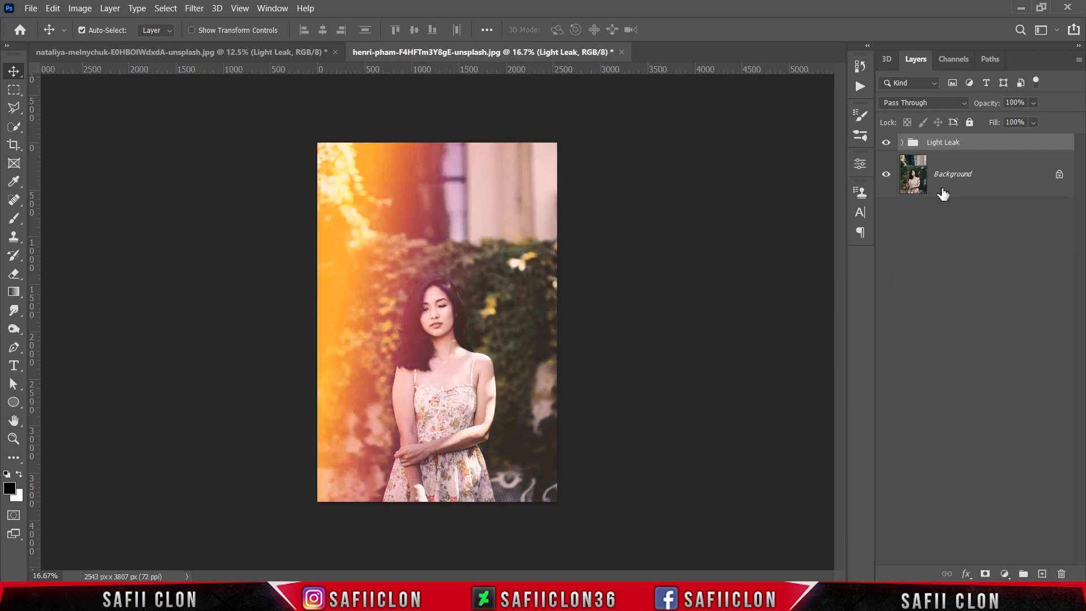
click(902, 143)
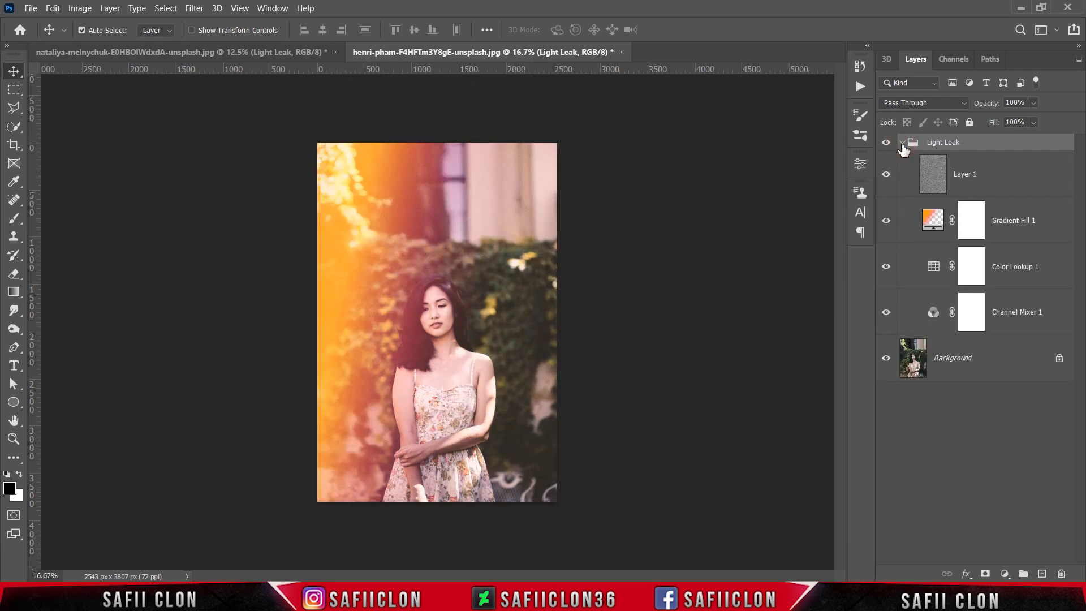
- Set the gradient fill's angle to -142.59° and reposition the gradient so the light leak falls from the floral dress photo's upper-right corner
click(1036, 232)
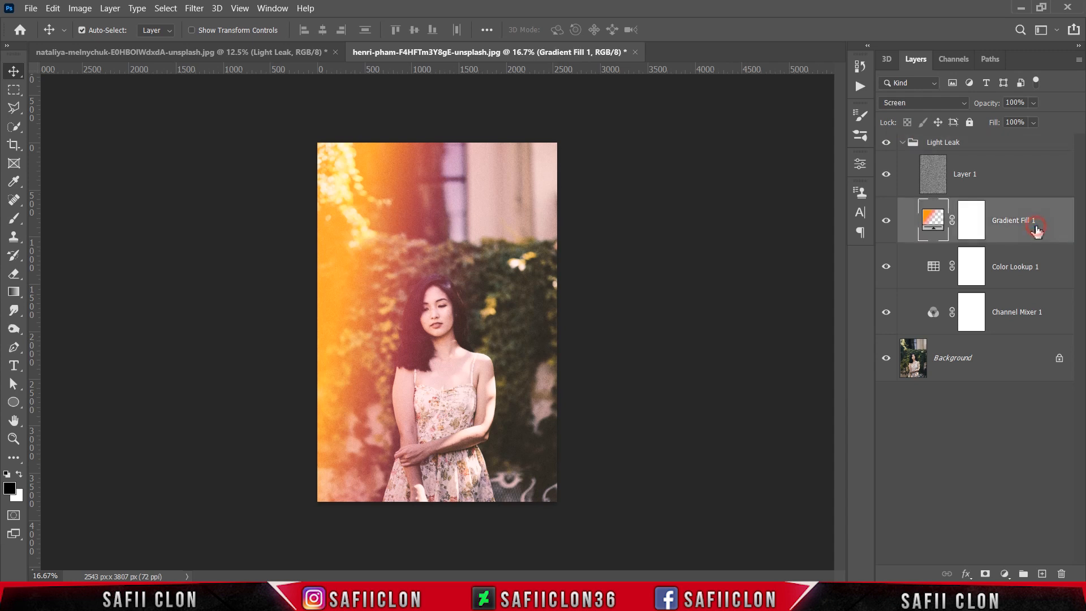
double_click(934, 222)
drag(748, 178, 747, 170)
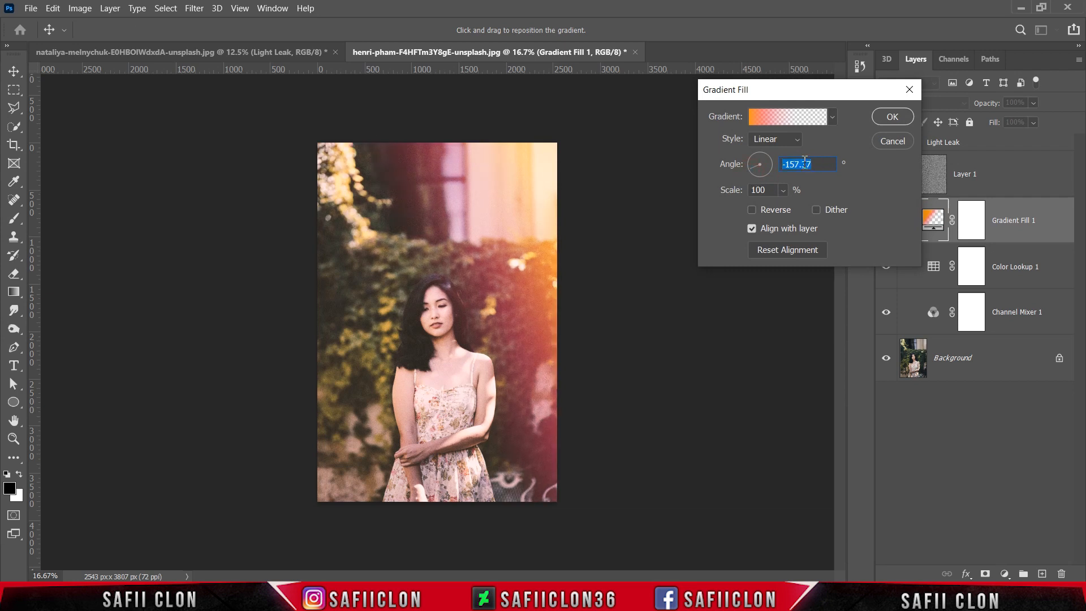
drag(533, 202, 553, 226)
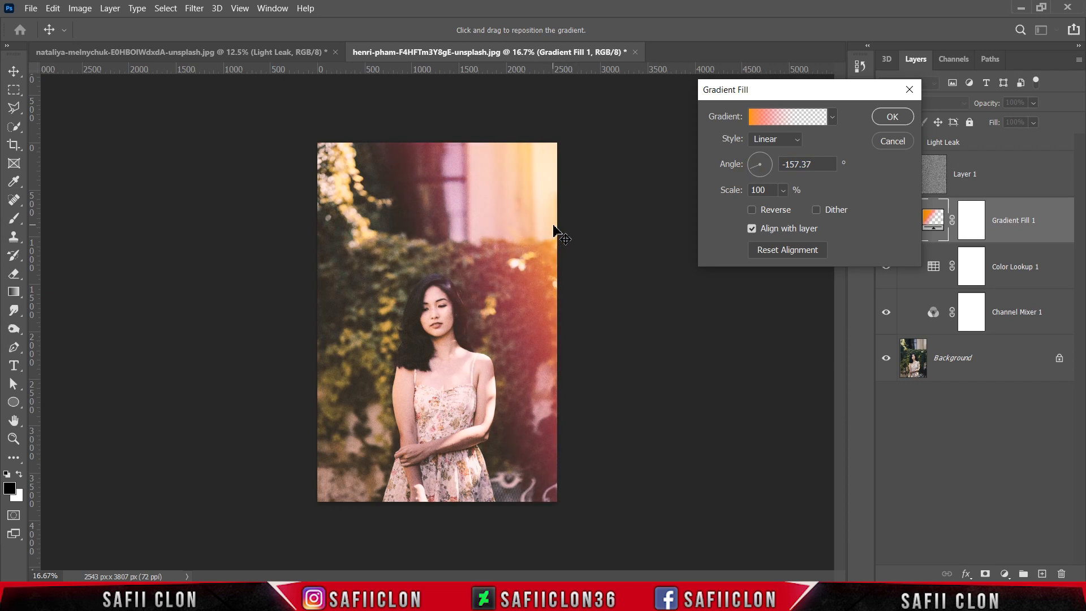
click(752, 177)
click(750, 172)
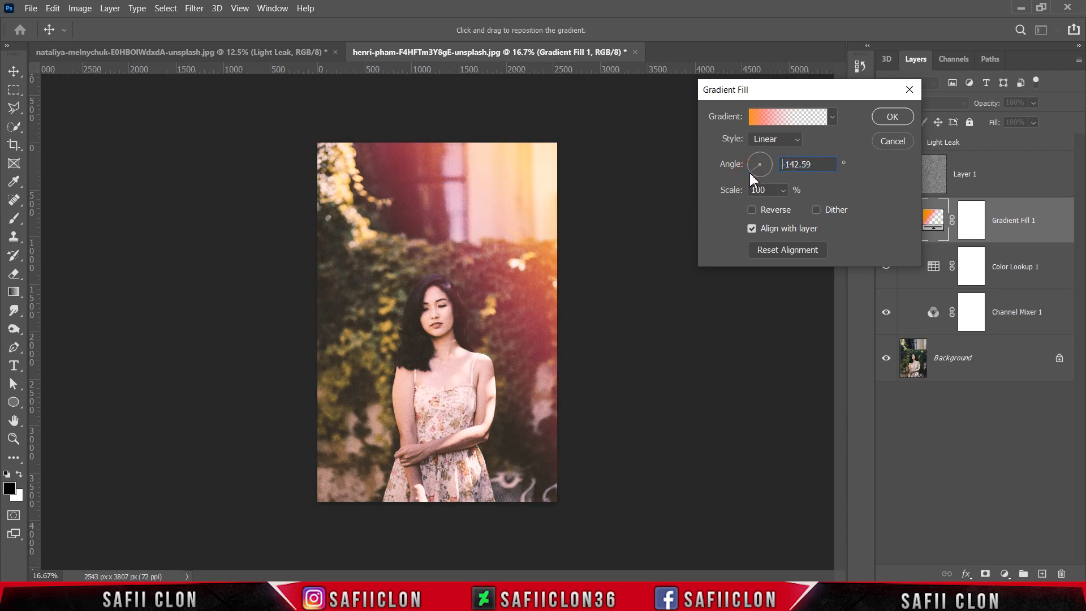
click(891, 117)
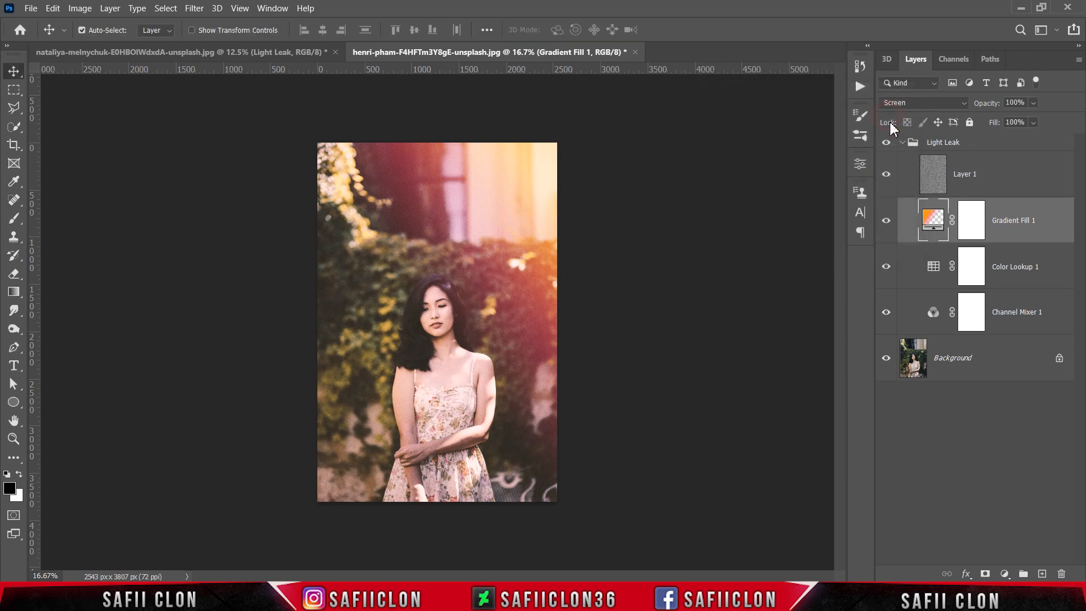
- Compare the floral dress photo with and without the gradient fill, and with and without the whole Light Leak group
click(887, 221)
click(887, 220)
click(902, 142)
key(ctrl+plus)
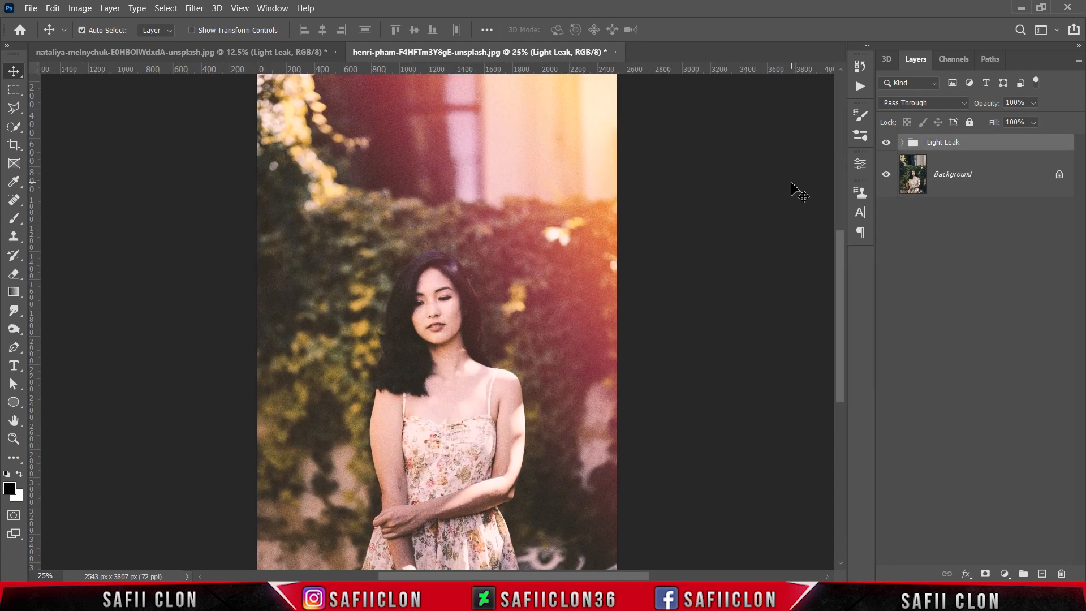
click(886, 144)
click(887, 144)
click(887, 144)
click(887, 145)
- Open the photo of the woman standing by a green hedge from the Light Leak folder
click(31, 8)
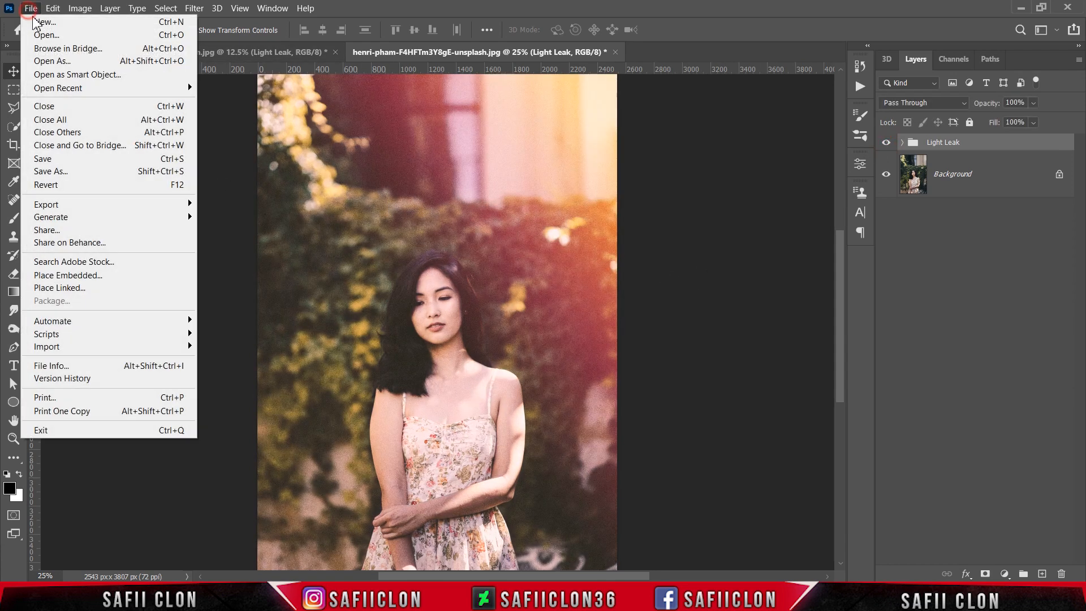
click(46, 35)
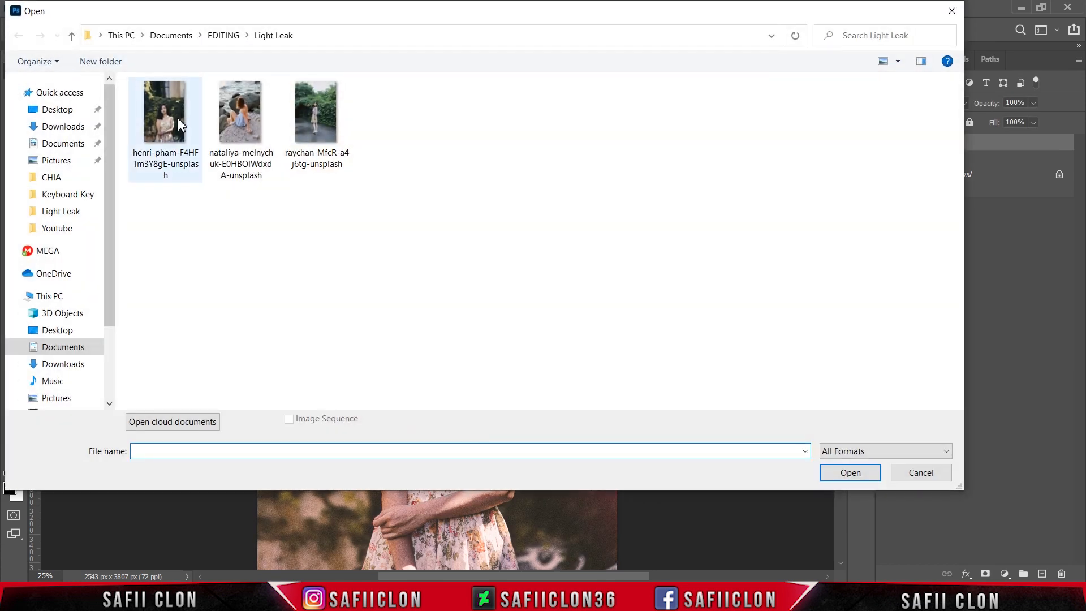
click(316, 117)
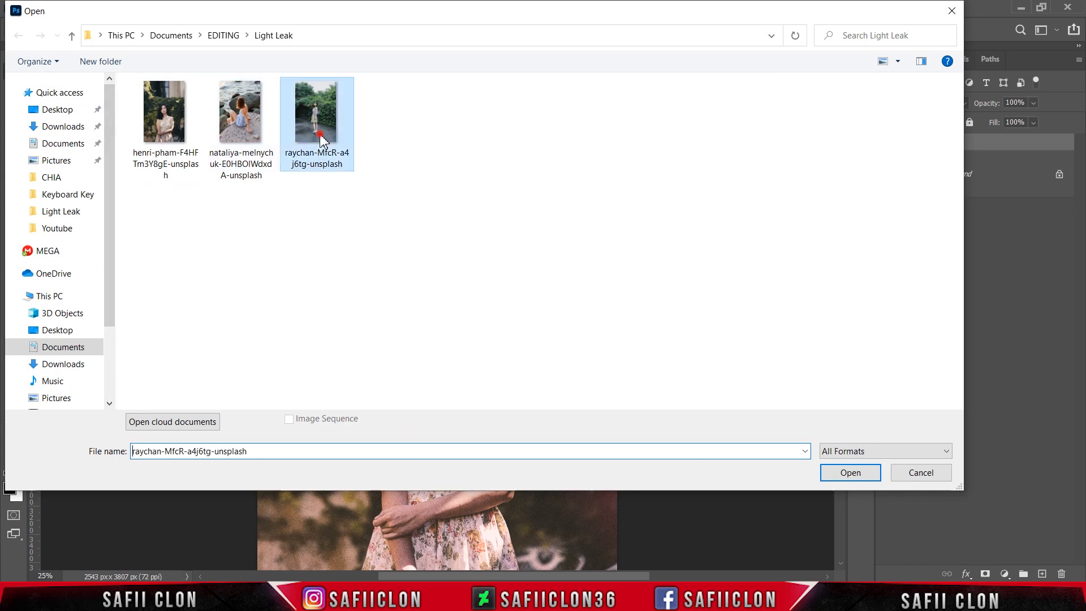
click(848, 472)
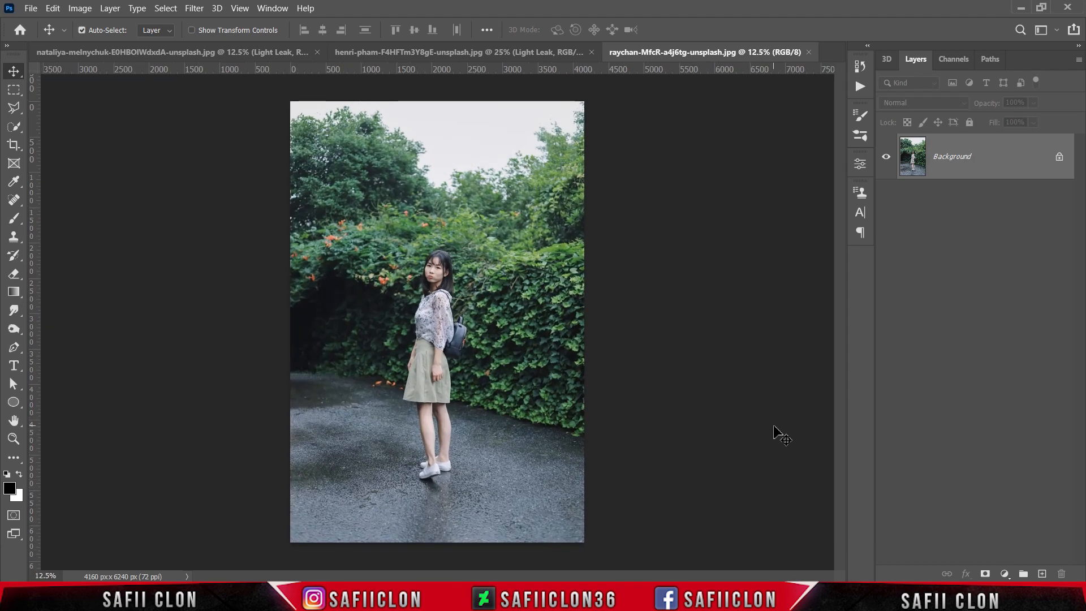
- Unlock the hedge photo's background layer and duplicate it
click(1059, 157)
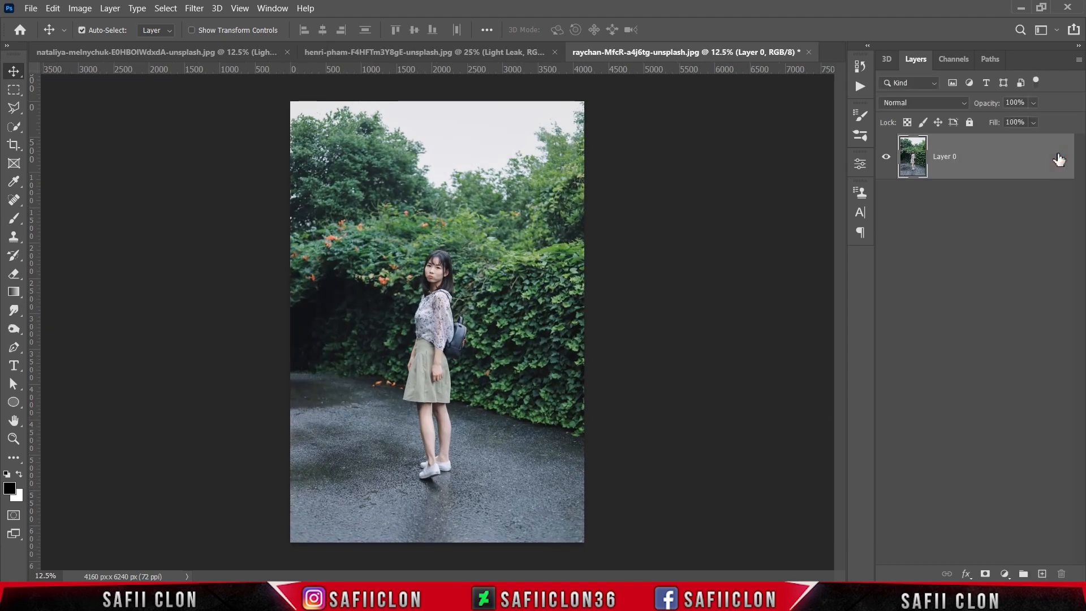
right_click(996, 157)
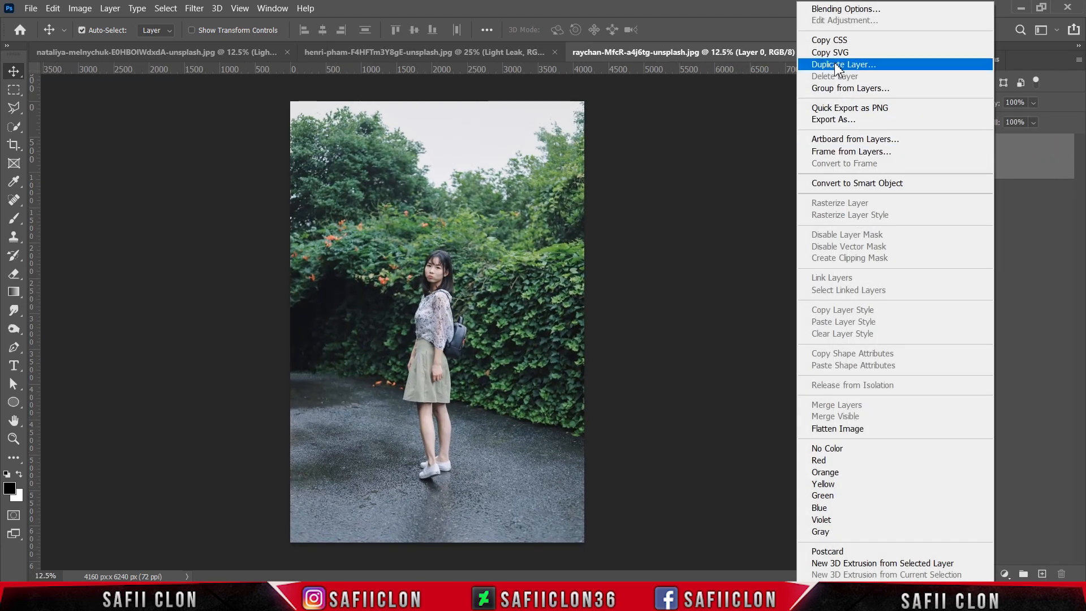
click(834, 64)
click(676, 161)
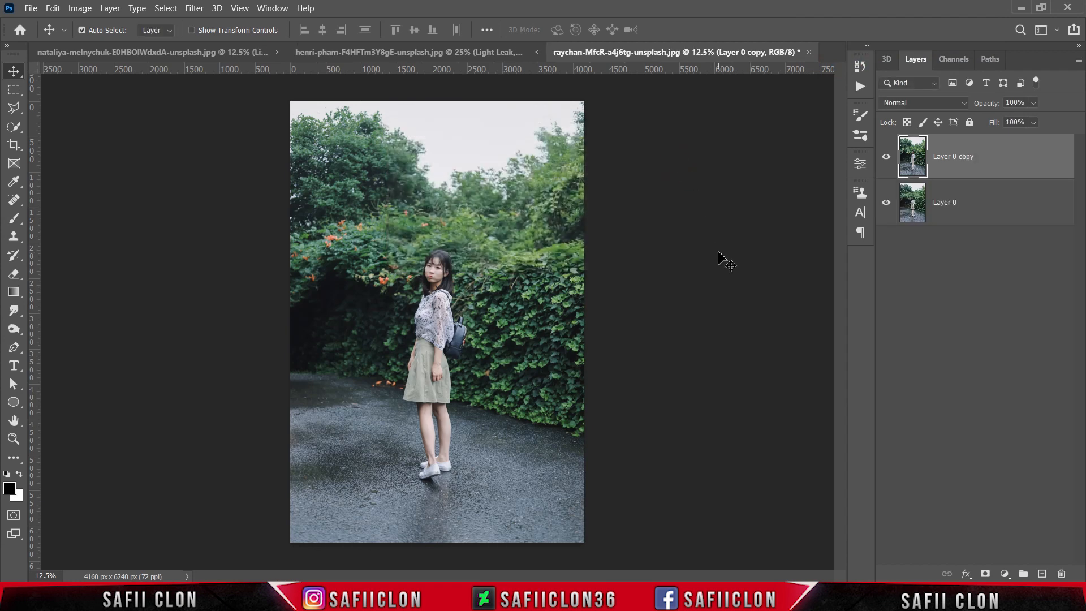
- Copy the Light Leak group from the seaside photo into the hedge photo and expand its layers
click(182, 53)
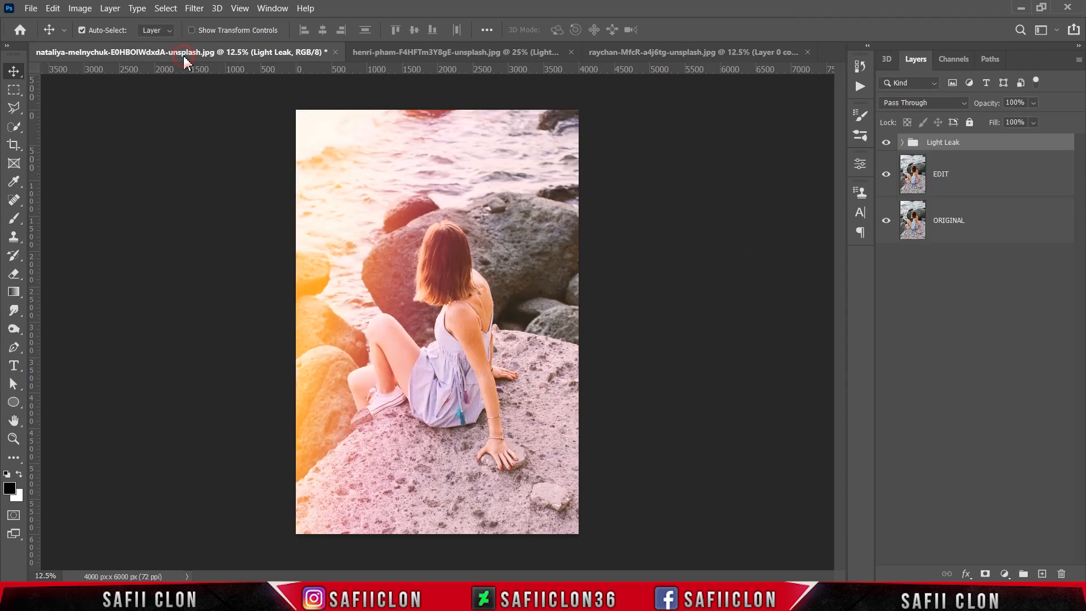
drag(939, 145, 438, 312)
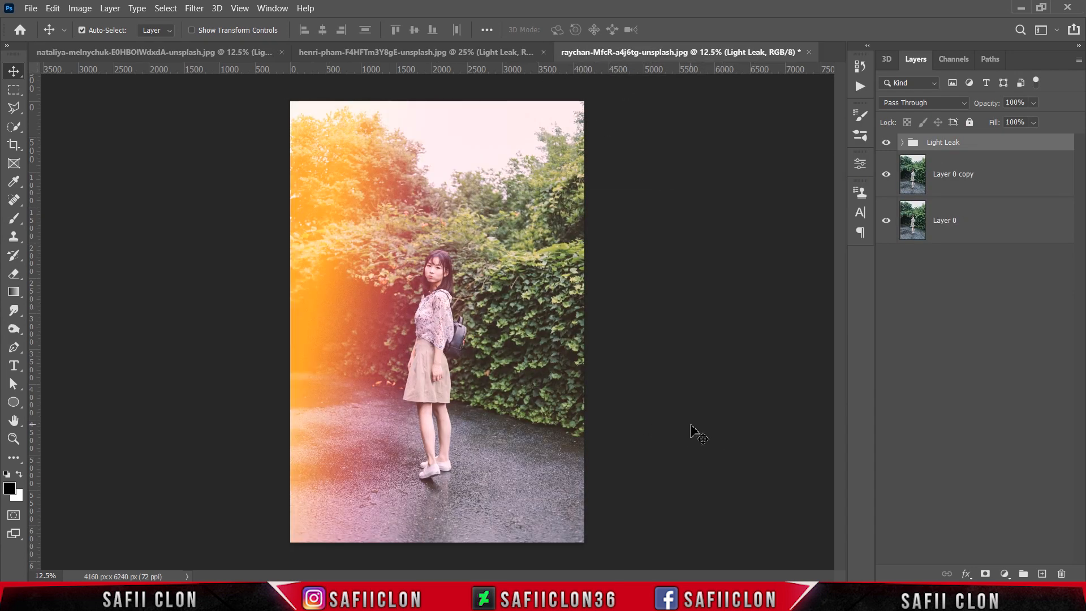
click(900, 142)
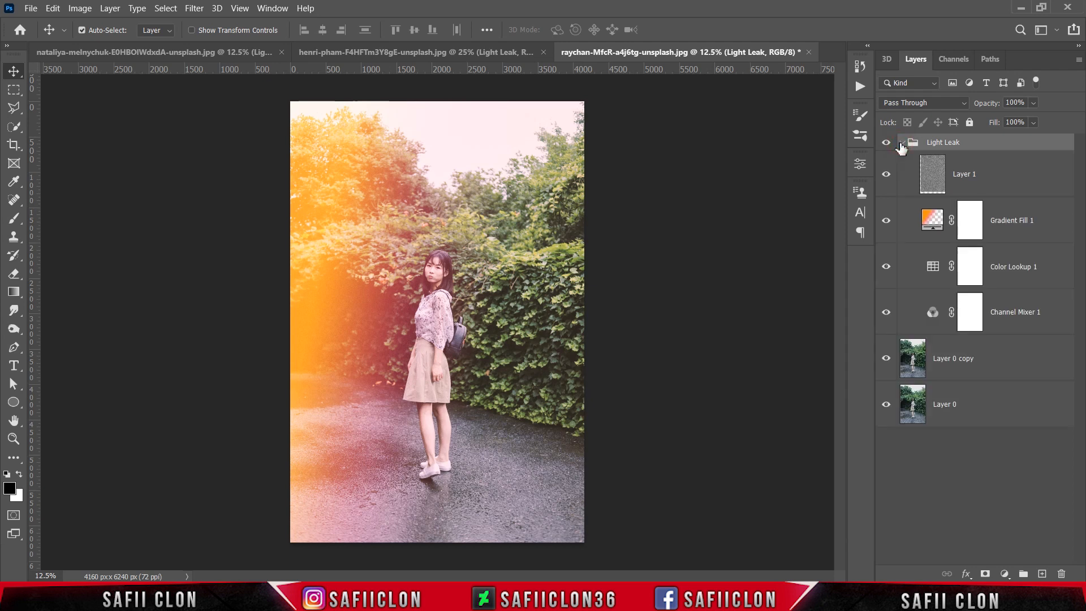
- Scale the noise layer to 115.10% and position it to cover the whole hedge photo
click(999, 180)
key(ctrl+t)
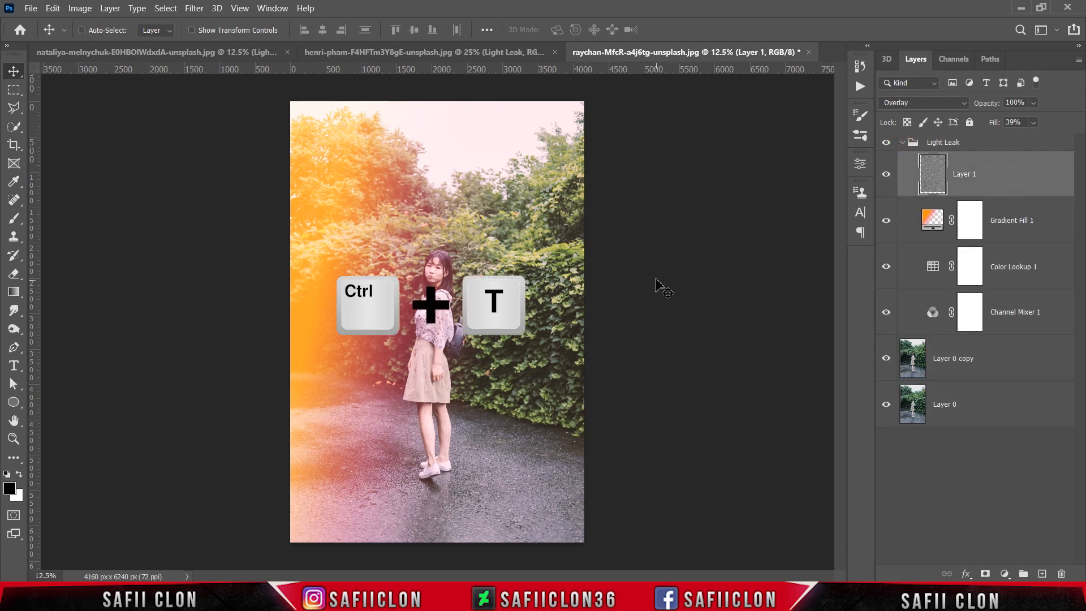
key(ctrl+t)
drag(572, 103, 661, 74)
drag(567, 181, 552, 227)
click(701, 30)
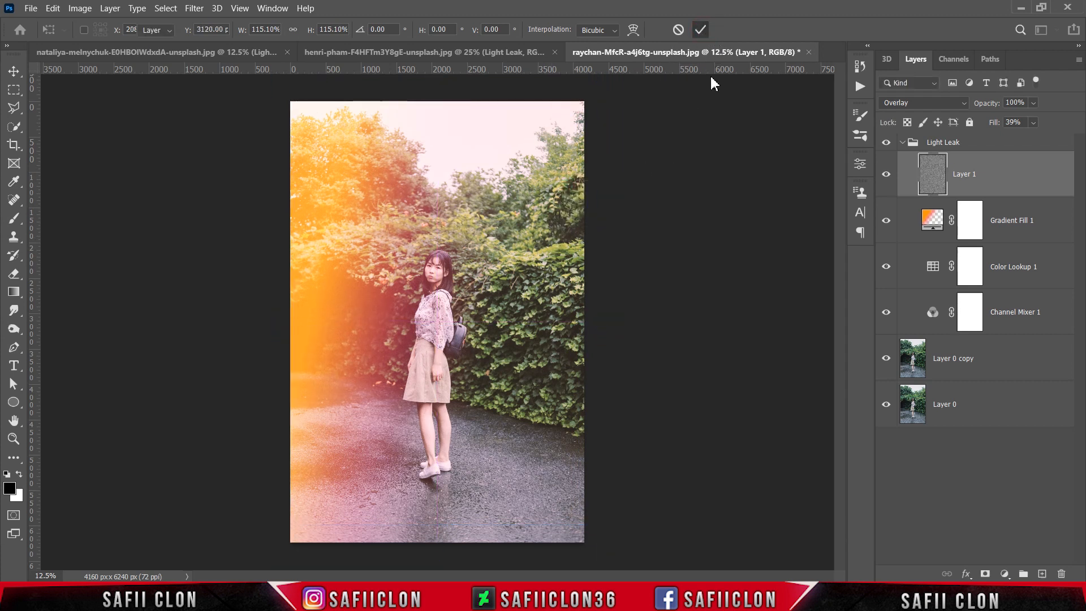
- Set the hedge photo's gradient fill angle to -151.16° and reposition the gradient so the light enters from the upper right
click(1027, 226)
click(886, 222)
click(887, 221)
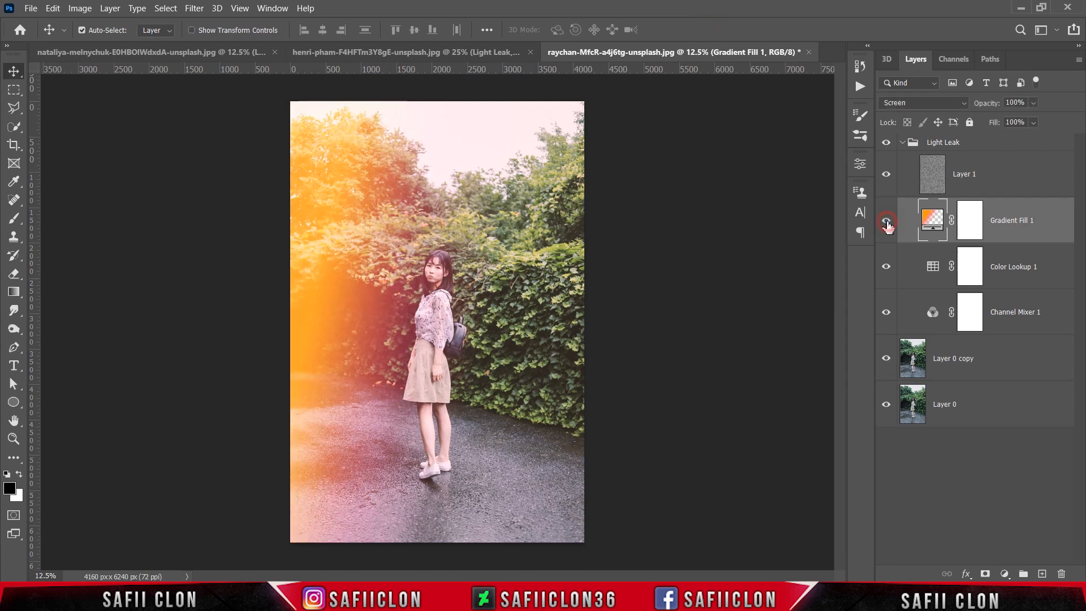
double_click(930, 222)
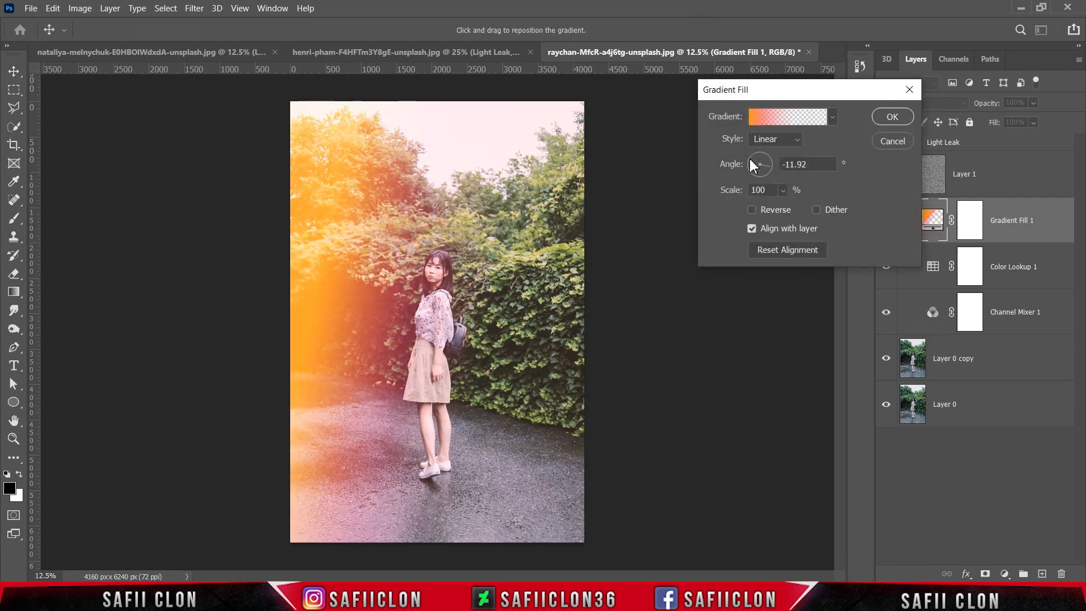
drag(771, 168, 750, 176)
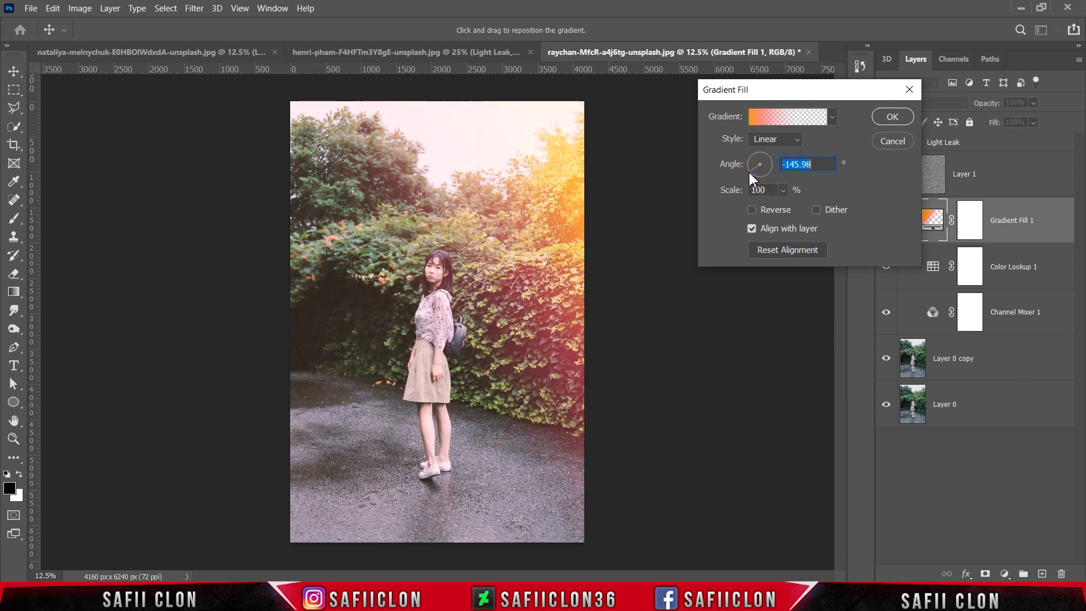
drag(547, 225, 562, 270)
drag(751, 171, 750, 172)
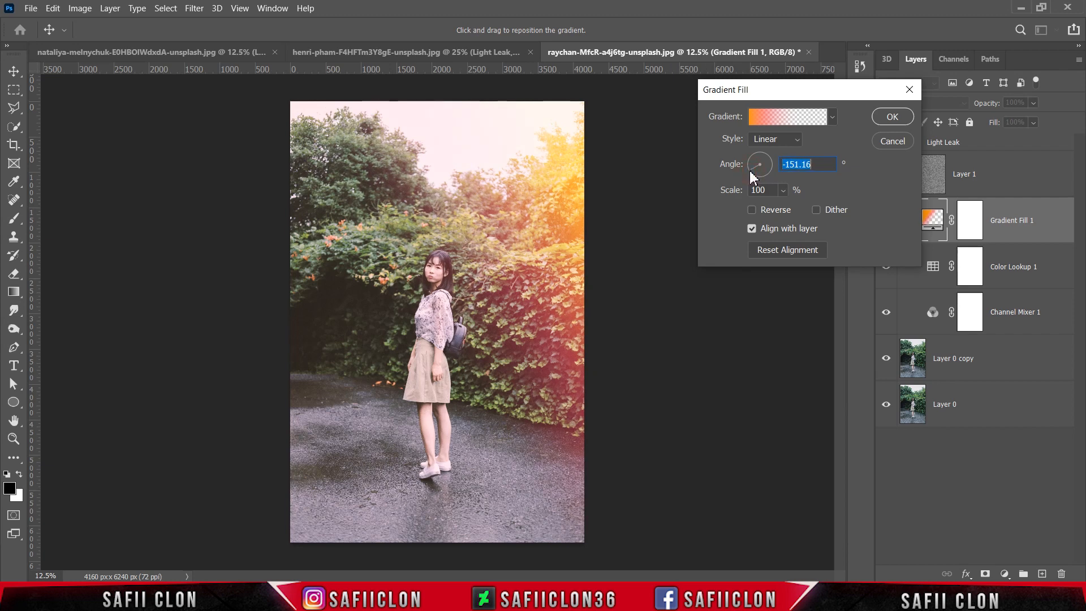
click(888, 116)
- Compare the hedge photo with and without each adjustment layer, and with and without the collapsed Light Leak group
click(889, 228)
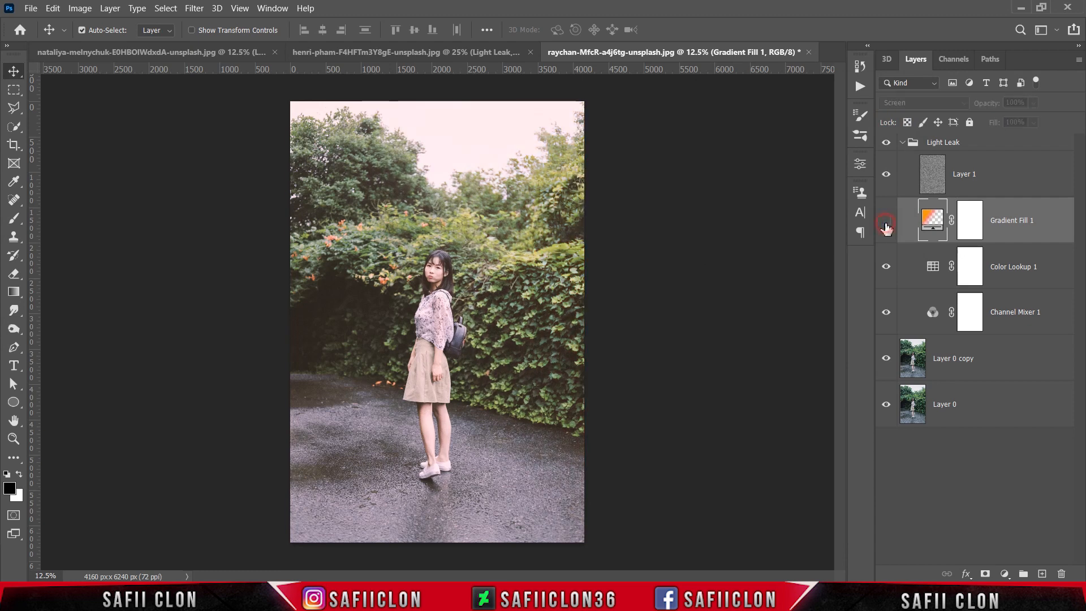
click(887, 229)
click(883, 272)
click(882, 272)
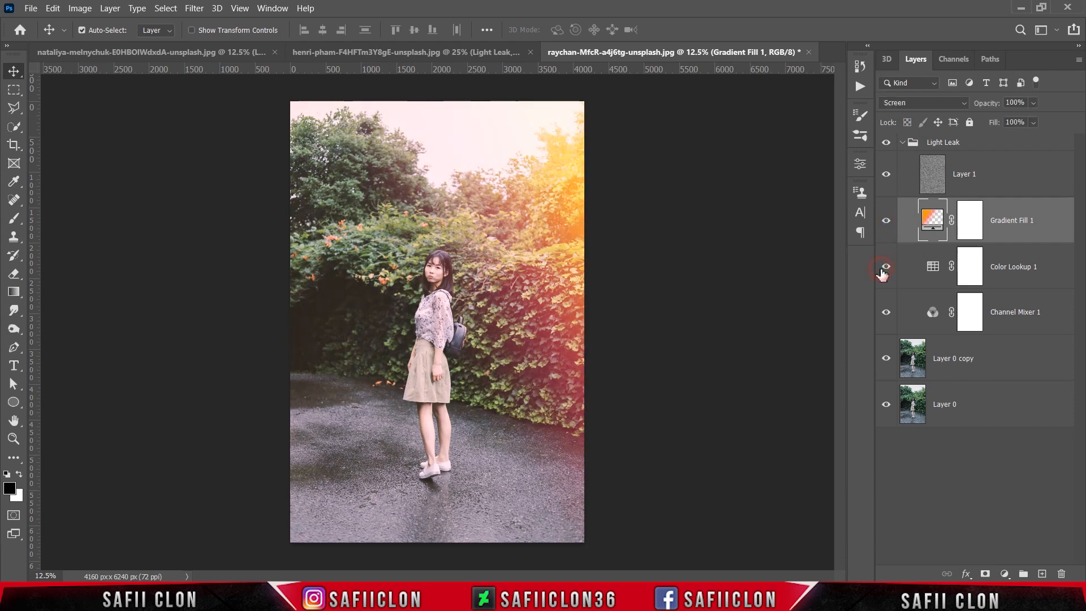
click(888, 311)
click(887, 311)
click(903, 143)
click(887, 145)
click(887, 145)
click(887, 144)
click(887, 144)
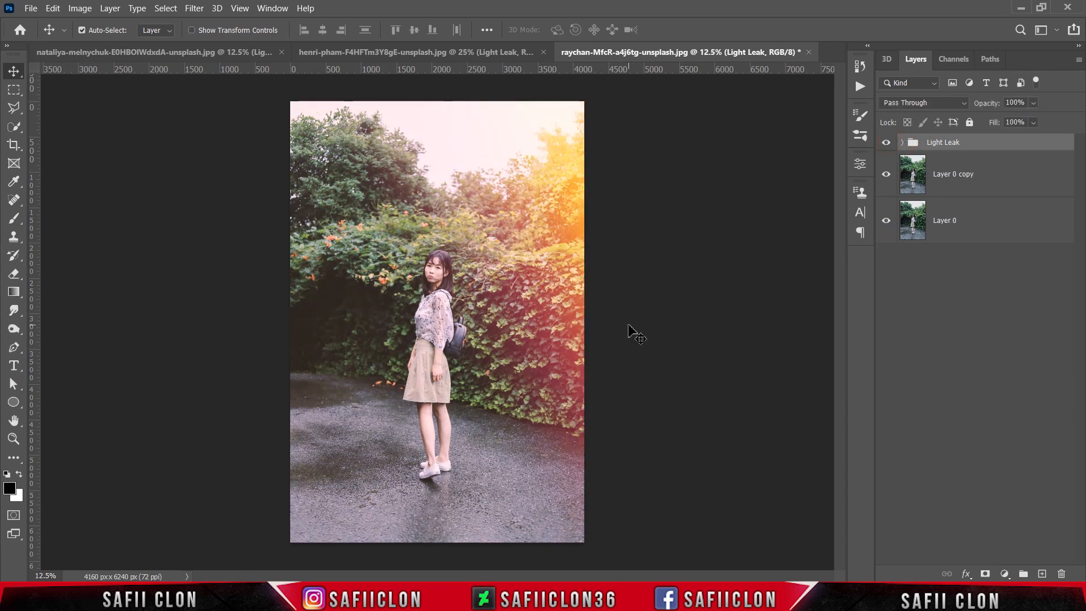
key(ctrl+plus)
key(ctrl+minus)
- Return to the floral dress photo, view it whole, and compare it with and without the Light Leak group
click(420, 62)
key(ctrl+minus)
key(ctrl+plus)
key(ctrl+minus)
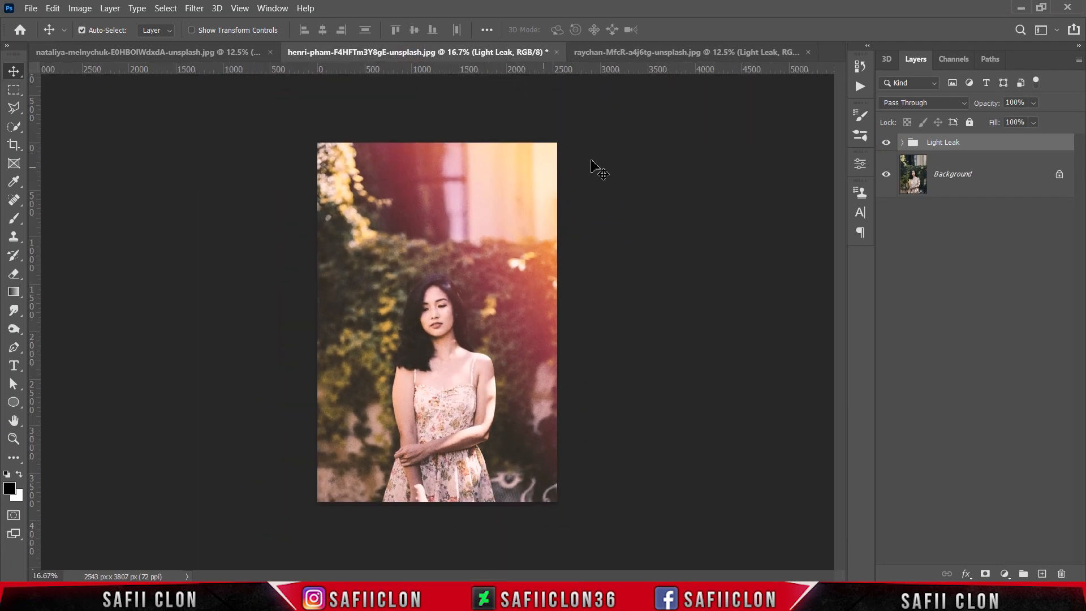
click(887, 142)
click(887, 142)
- Return to the seaside photo and compare it with and without the Light Leak group, both up close and whole
click(141, 52)
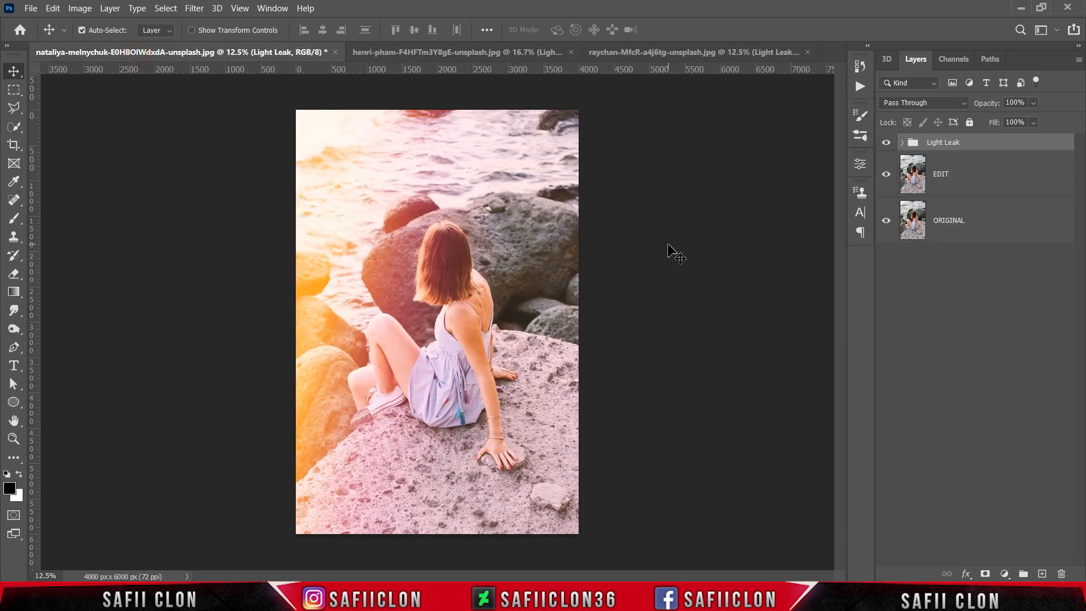
click(884, 148)
click(884, 149)
click(884, 148)
key(ctrl+plus)
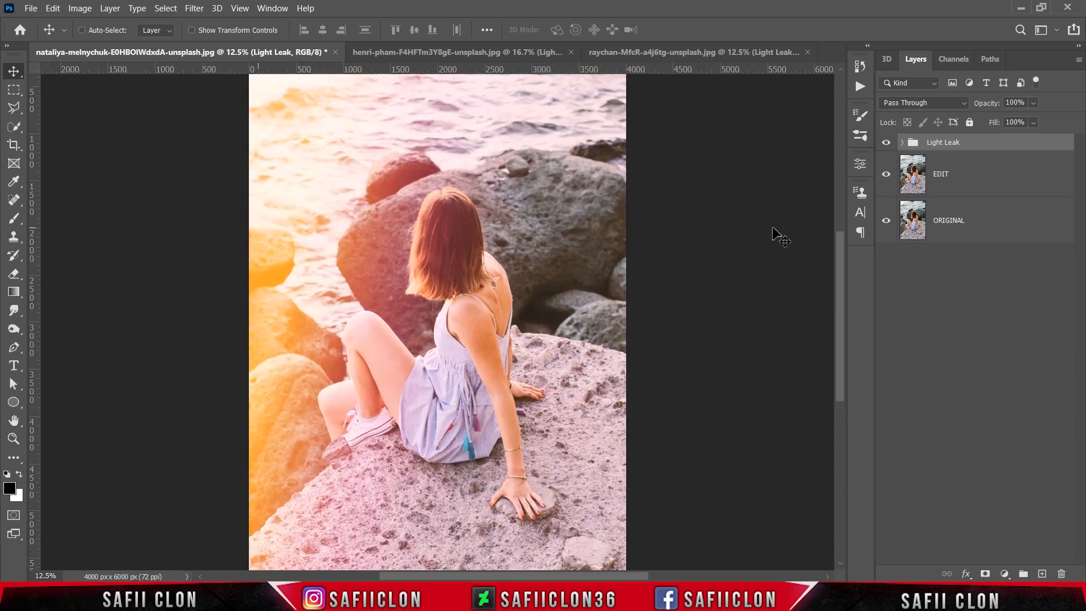
key(ctrl+minus)
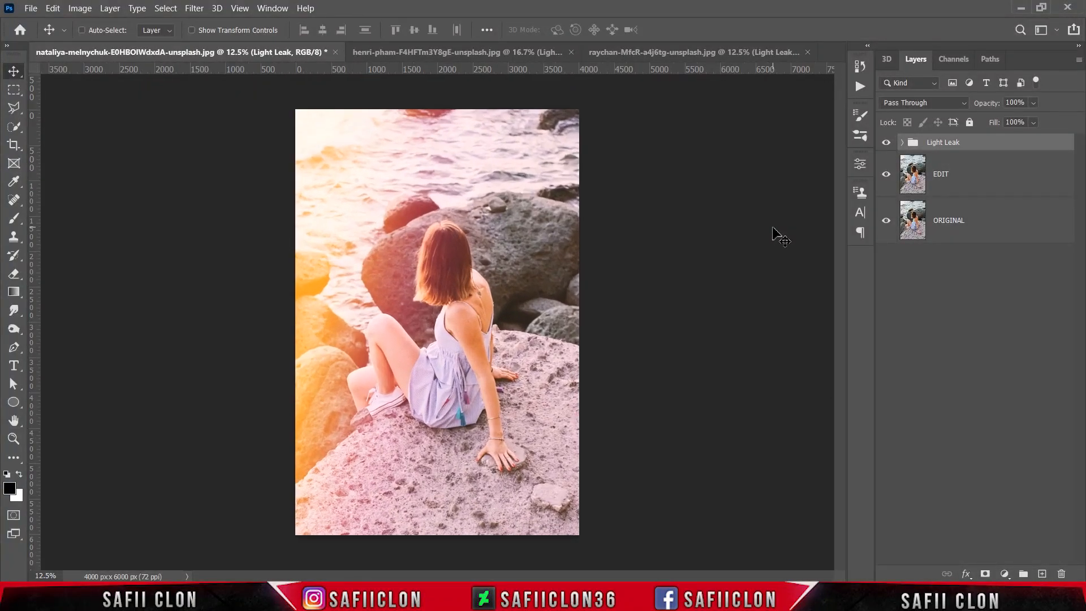